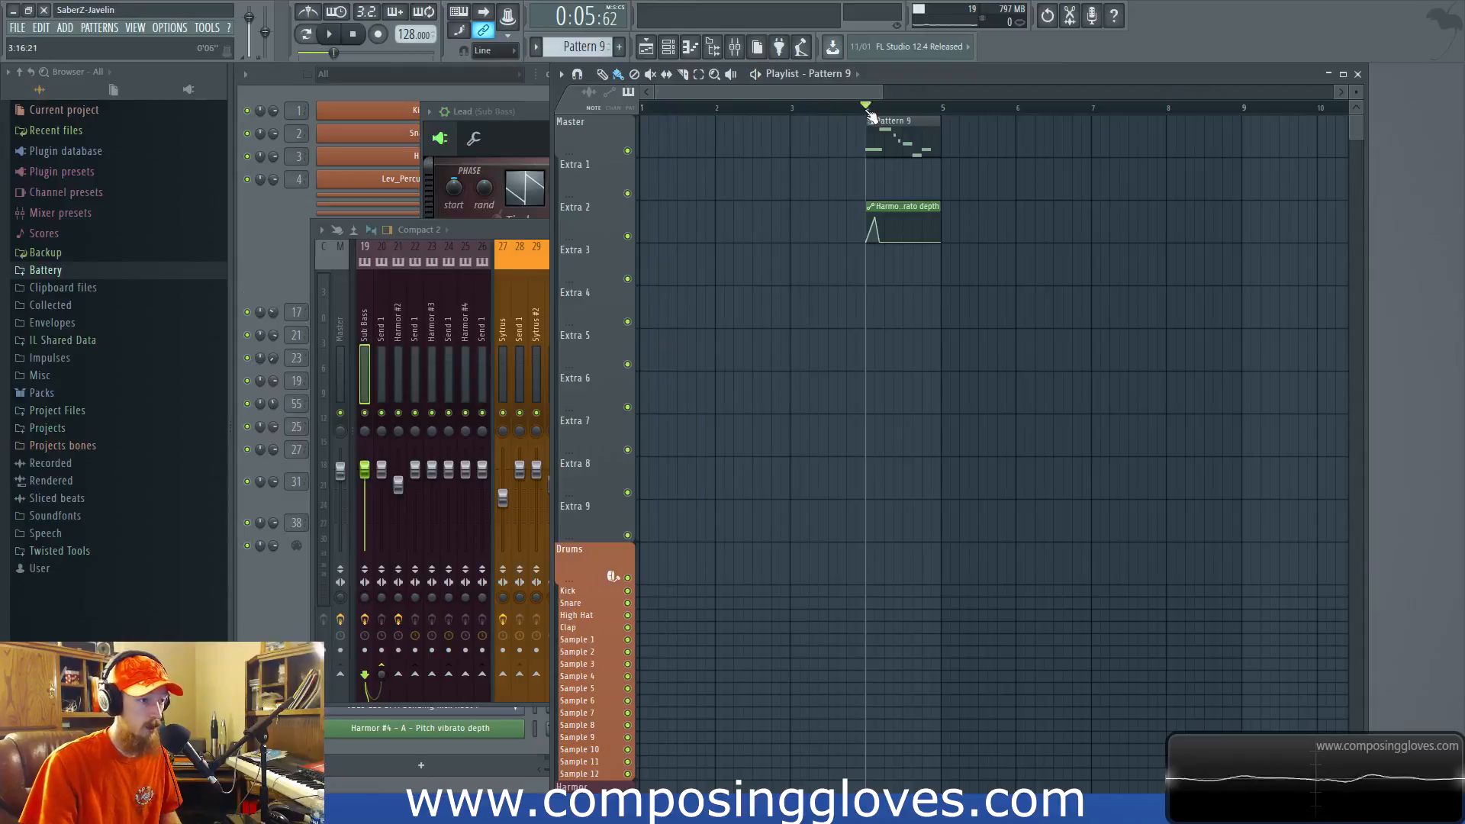
Step: Play back the Pattern 9 clip in the playlist and open the Lead channel's synth
key(space)
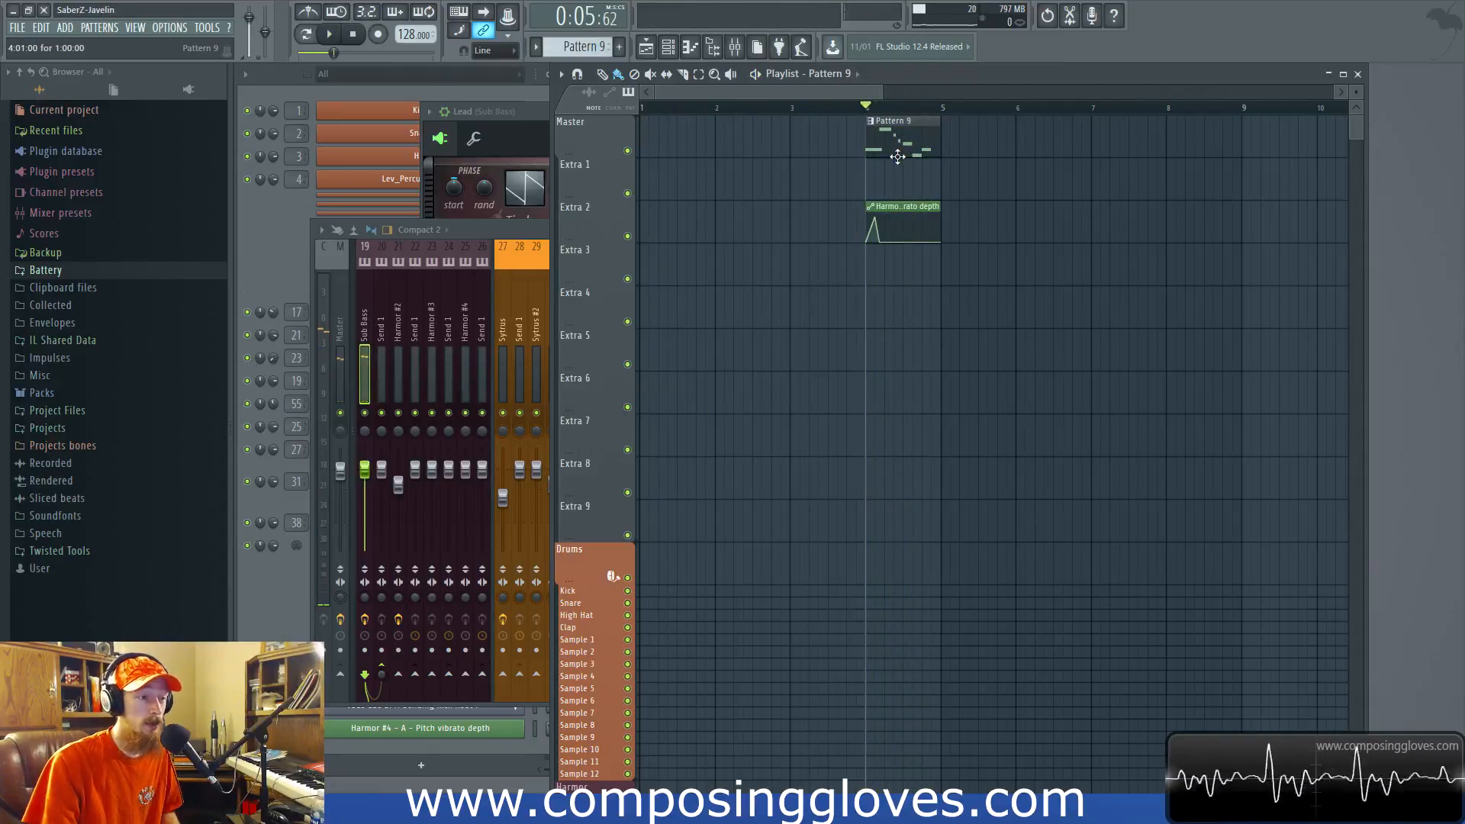
click(281, 215)
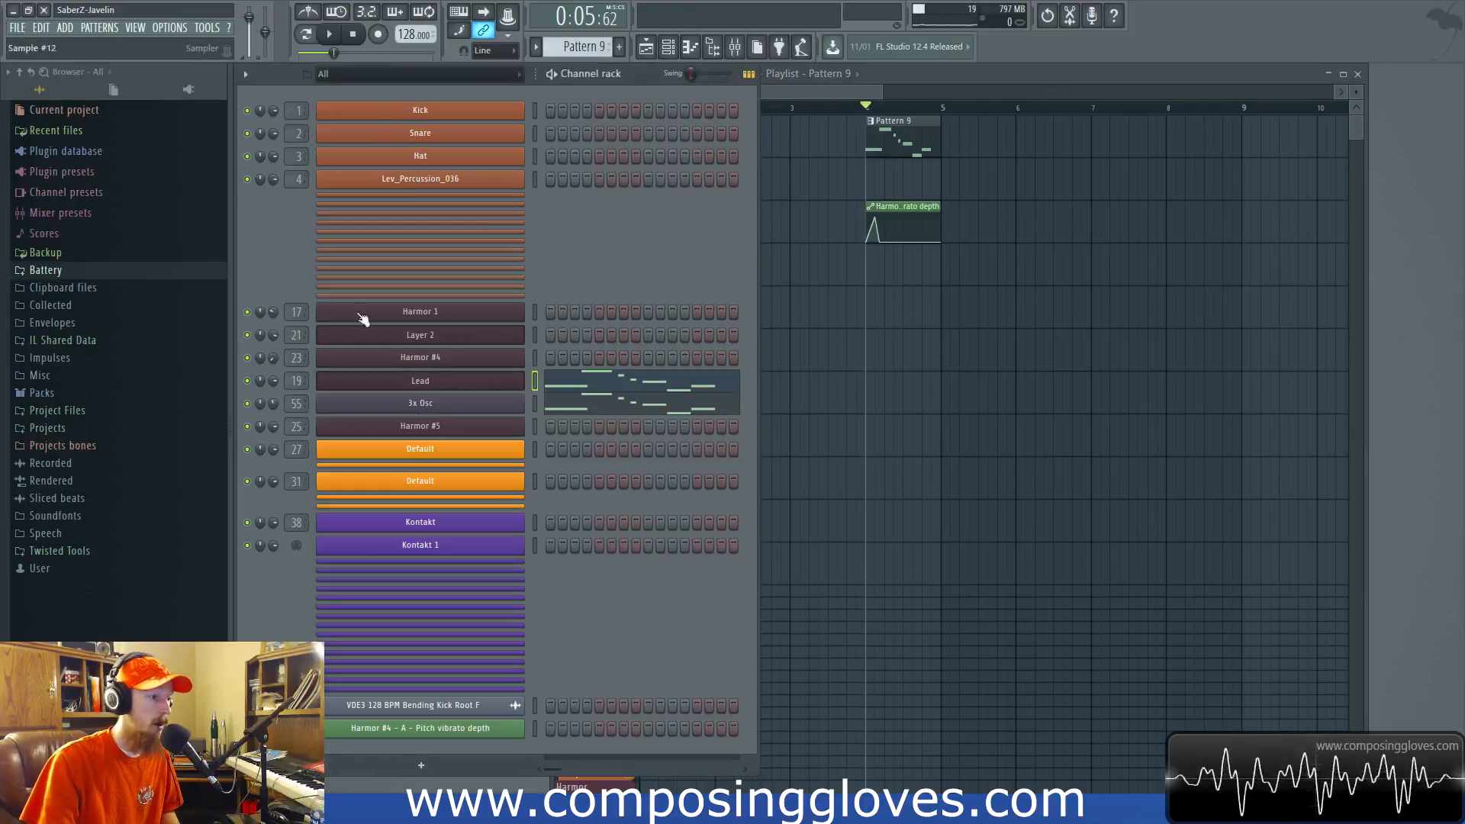
click(482, 381)
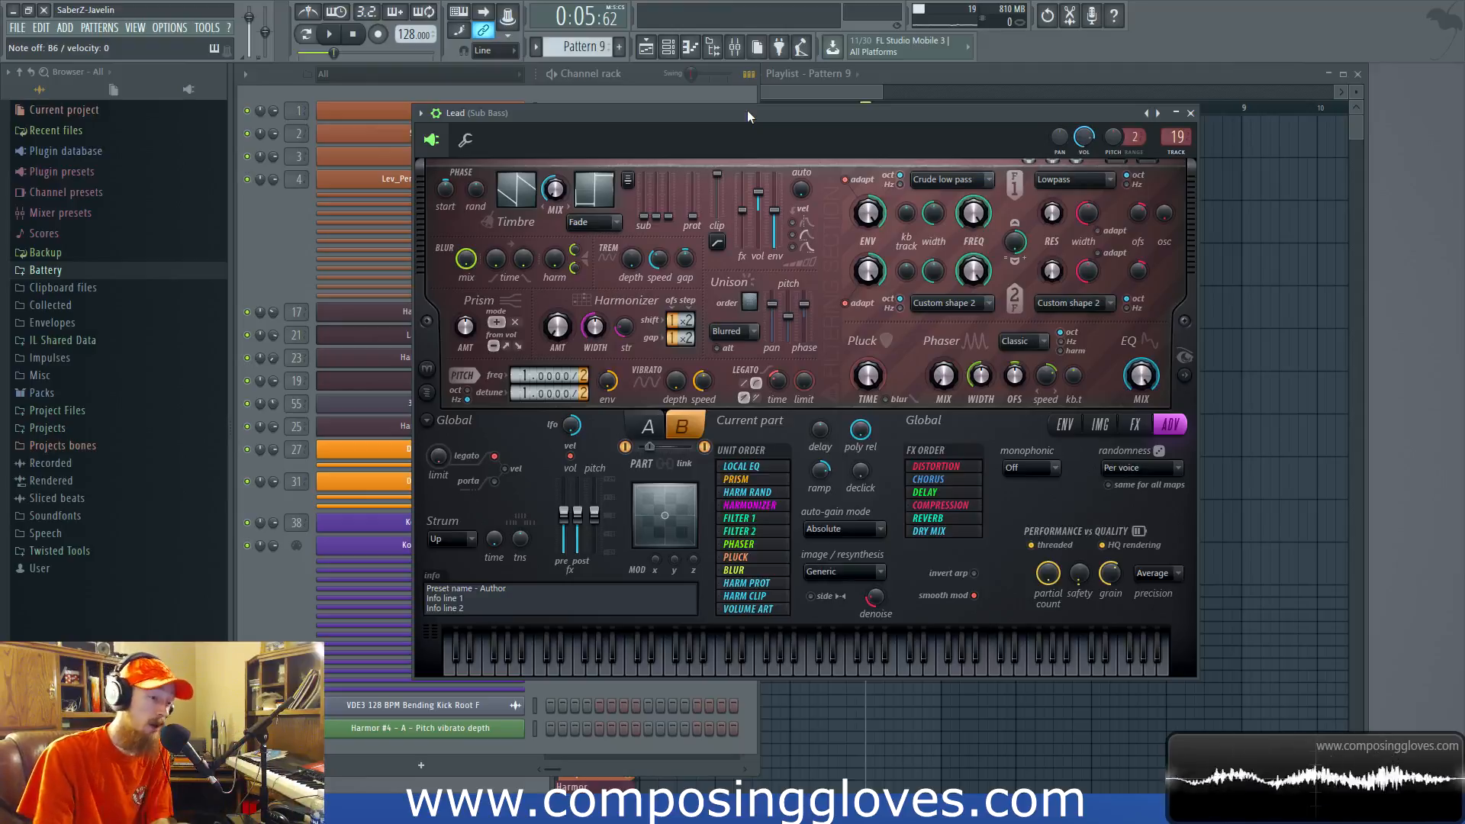
Step: Look through the Lead synth's effects, envelope and image pages, finishing on the effects page
click(1135, 425)
click(1063, 426)
click(1099, 425)
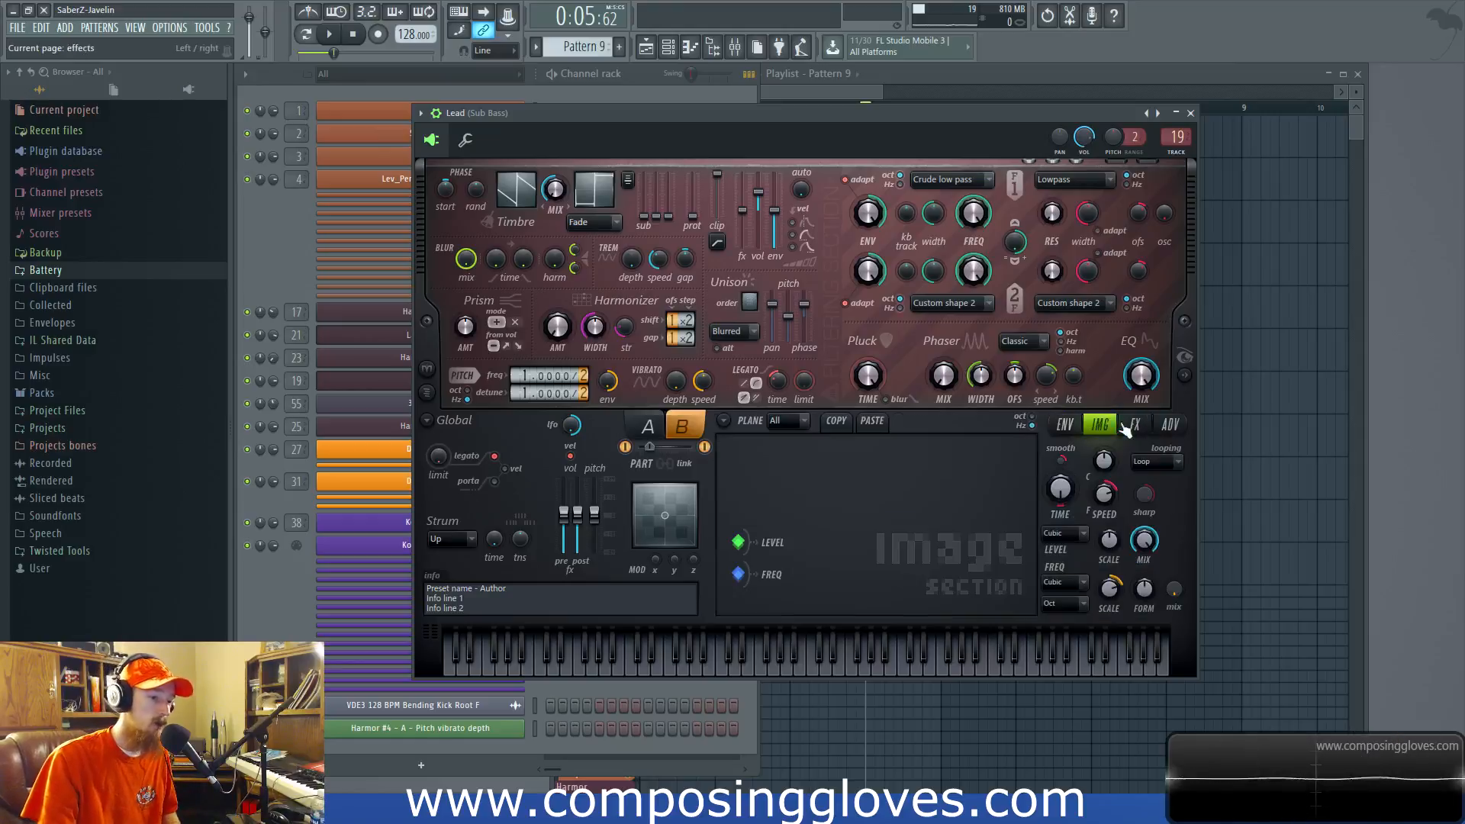
click(1135, 425)
Step: Reopen the Lead channel's synth and set the mix between parts A and B back to the middle
click(268, 233)
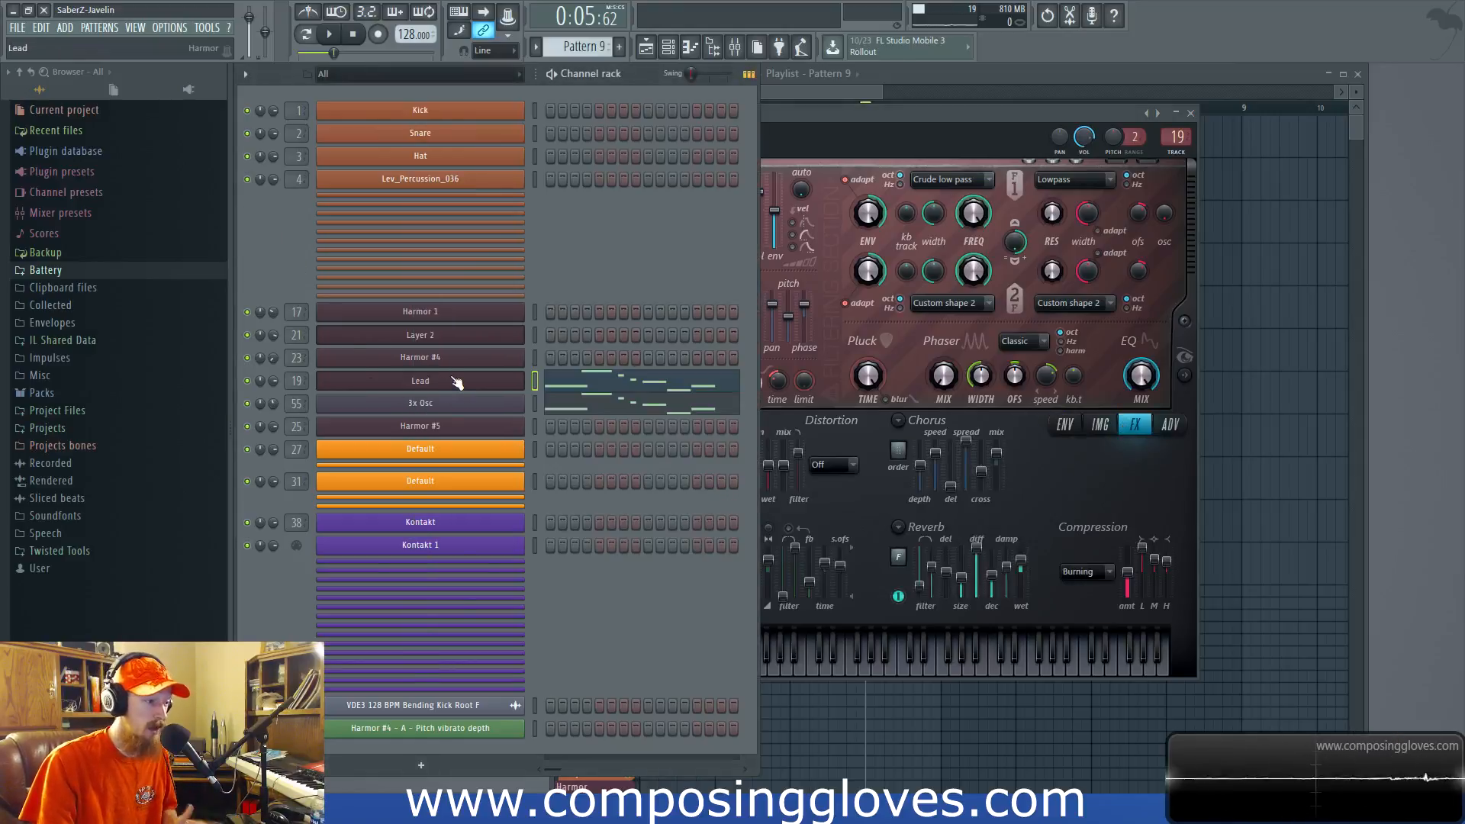
click(445, 382)
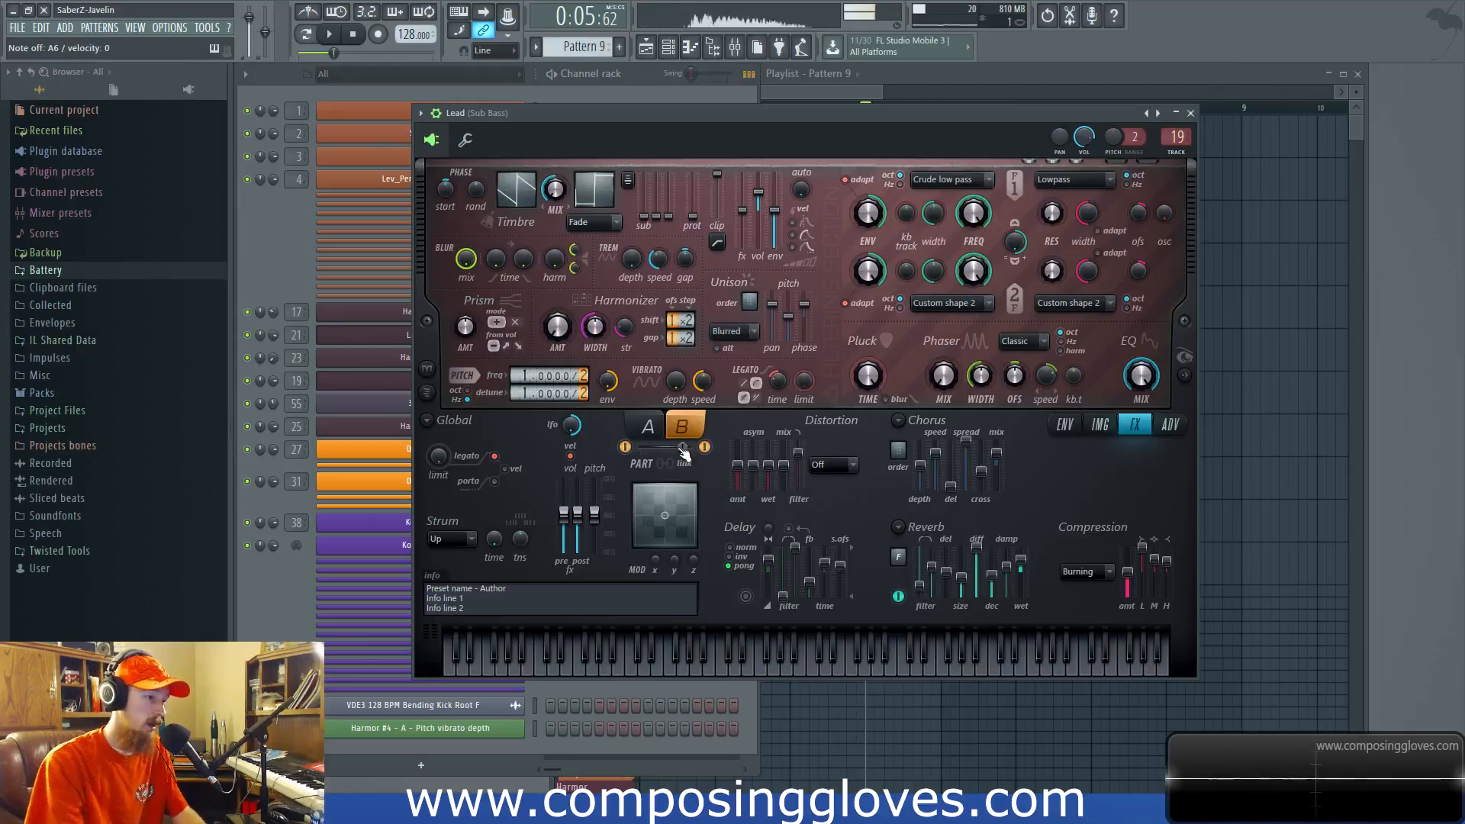
drag(682, 447, 652, 447)
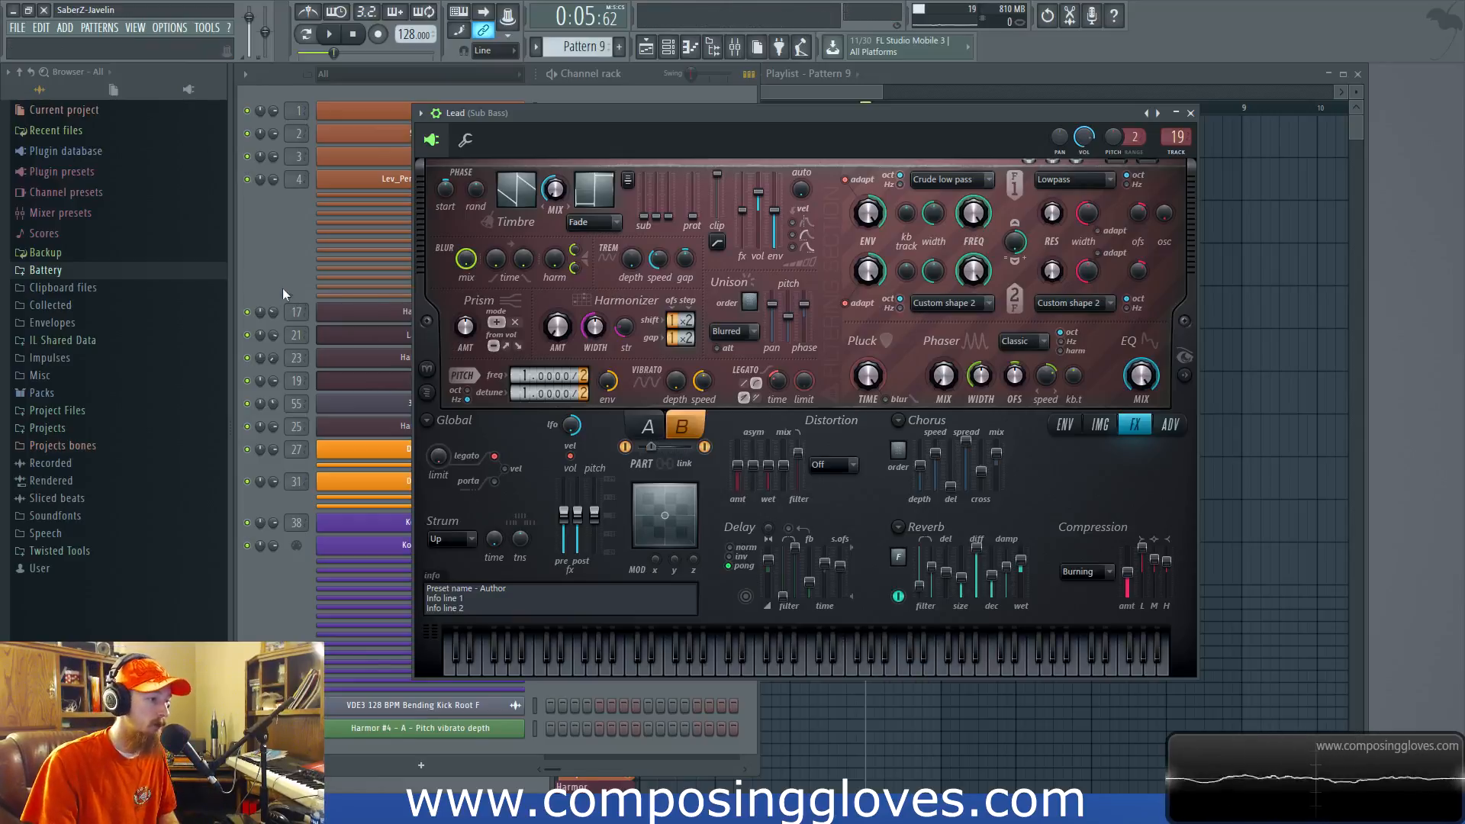
Step: Open the 3x Osc channel to examine its three oscillators' waveform and tuning settings, and close it again
click(284, 267)
click(481, 403)
drag(619, 264, 691, 264)
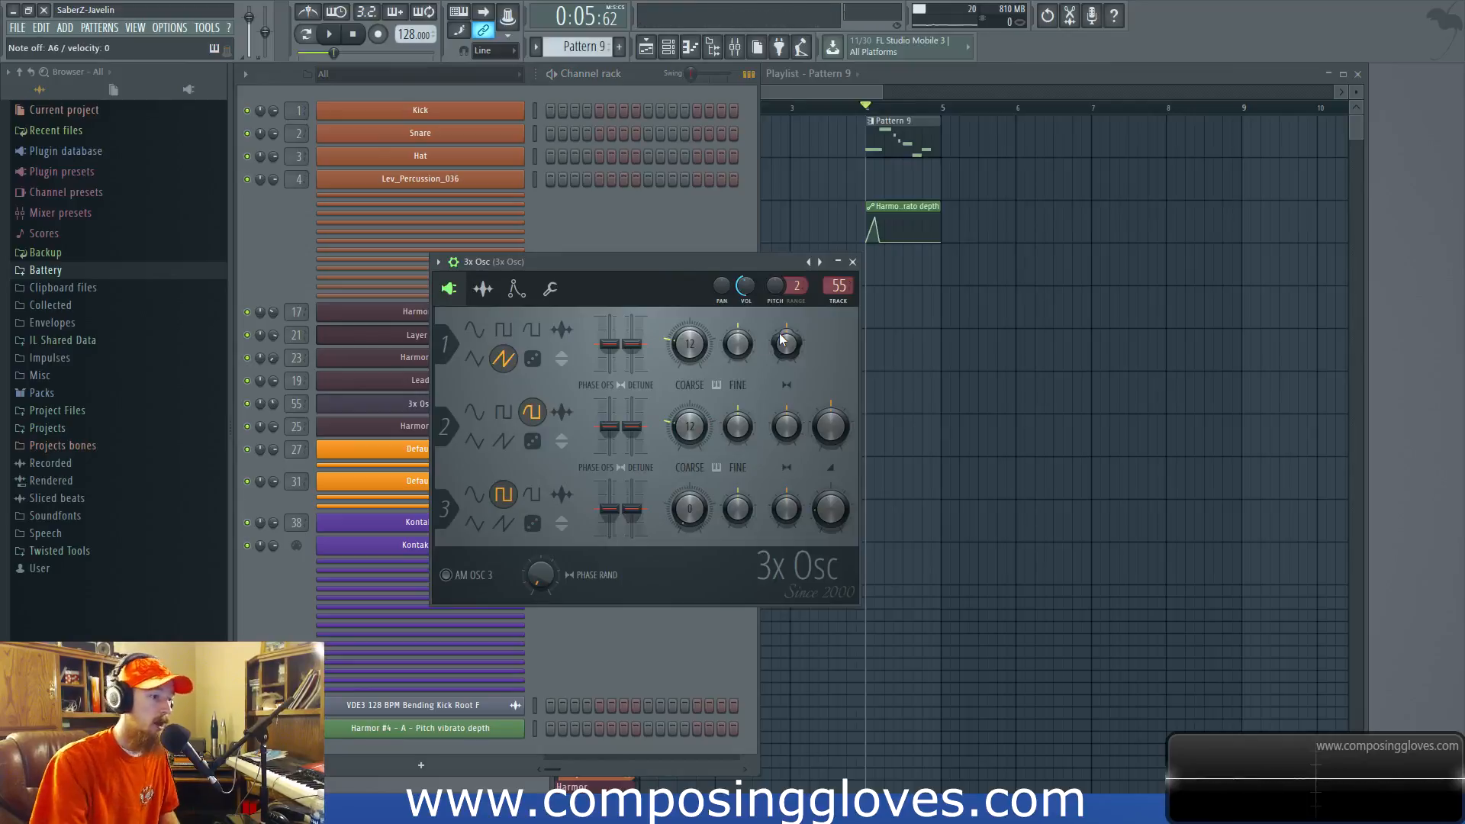
click(853, 264)
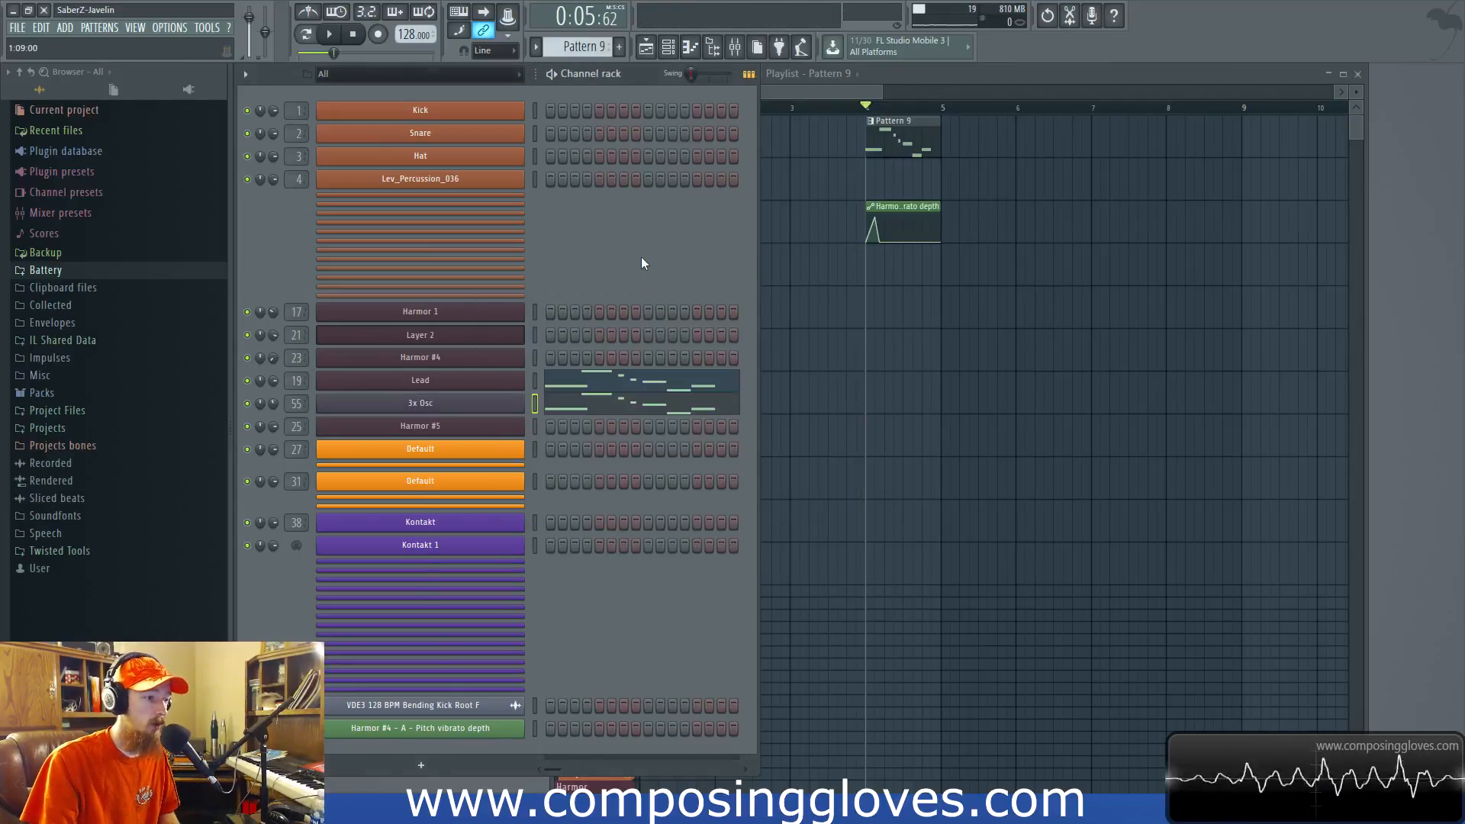
Step: Show part A of the Lead synth and try Reverb ahead of Compression in the FX order before restoring the order
click(486, 379)
click(649, 424)
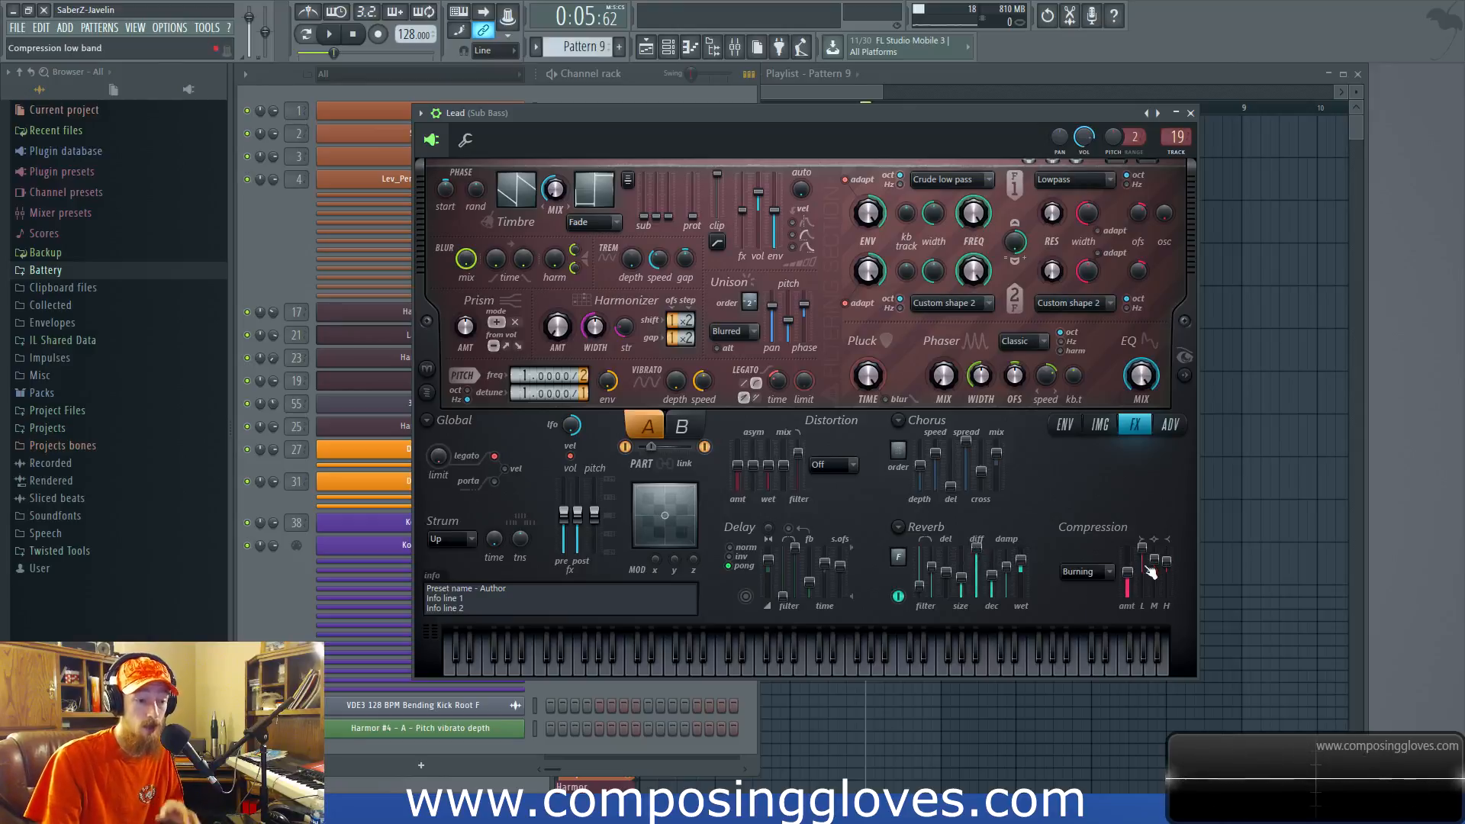
click(1169, 425)
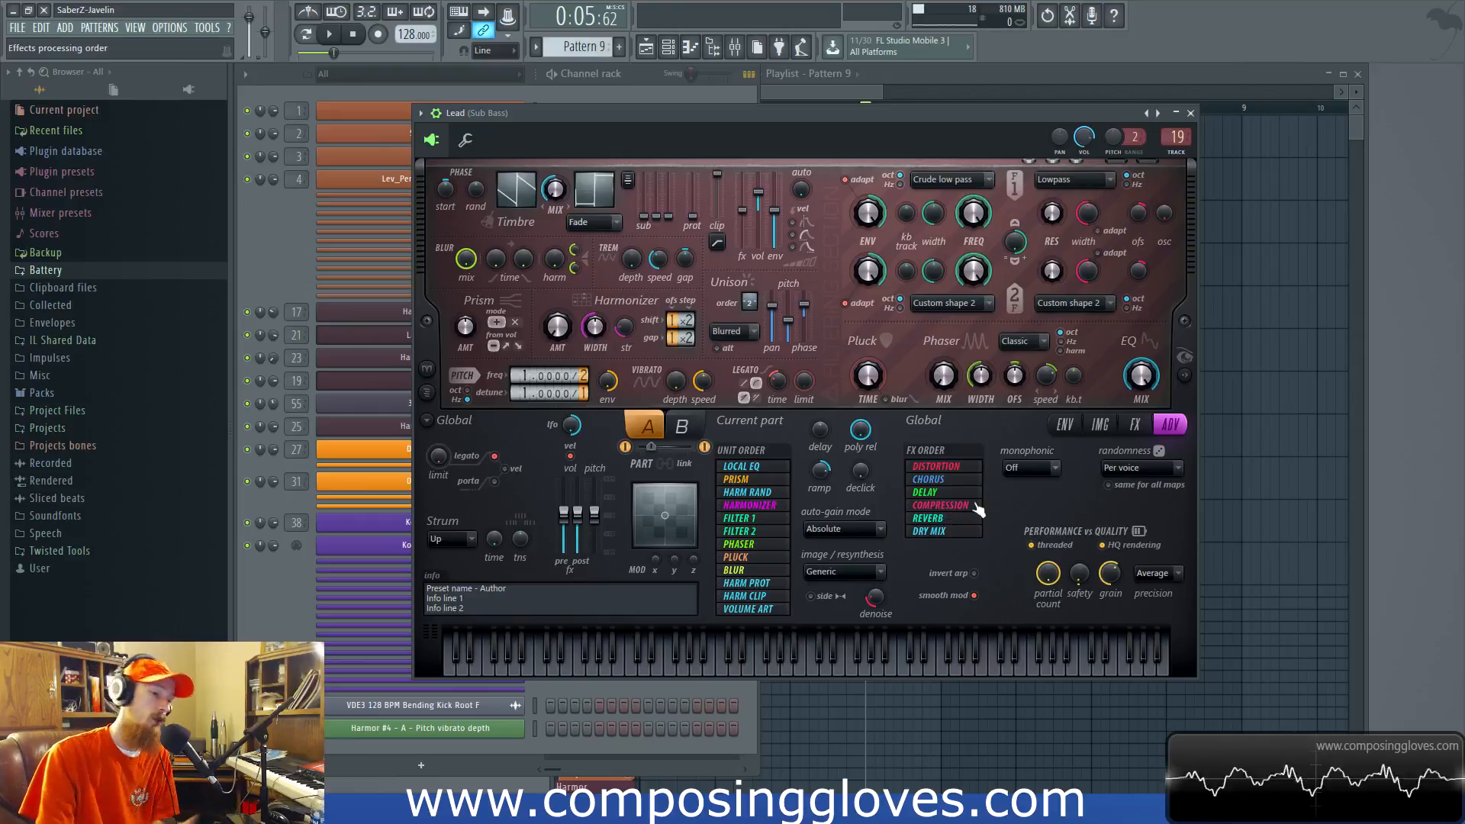
drag(953, 520, 956, 511)
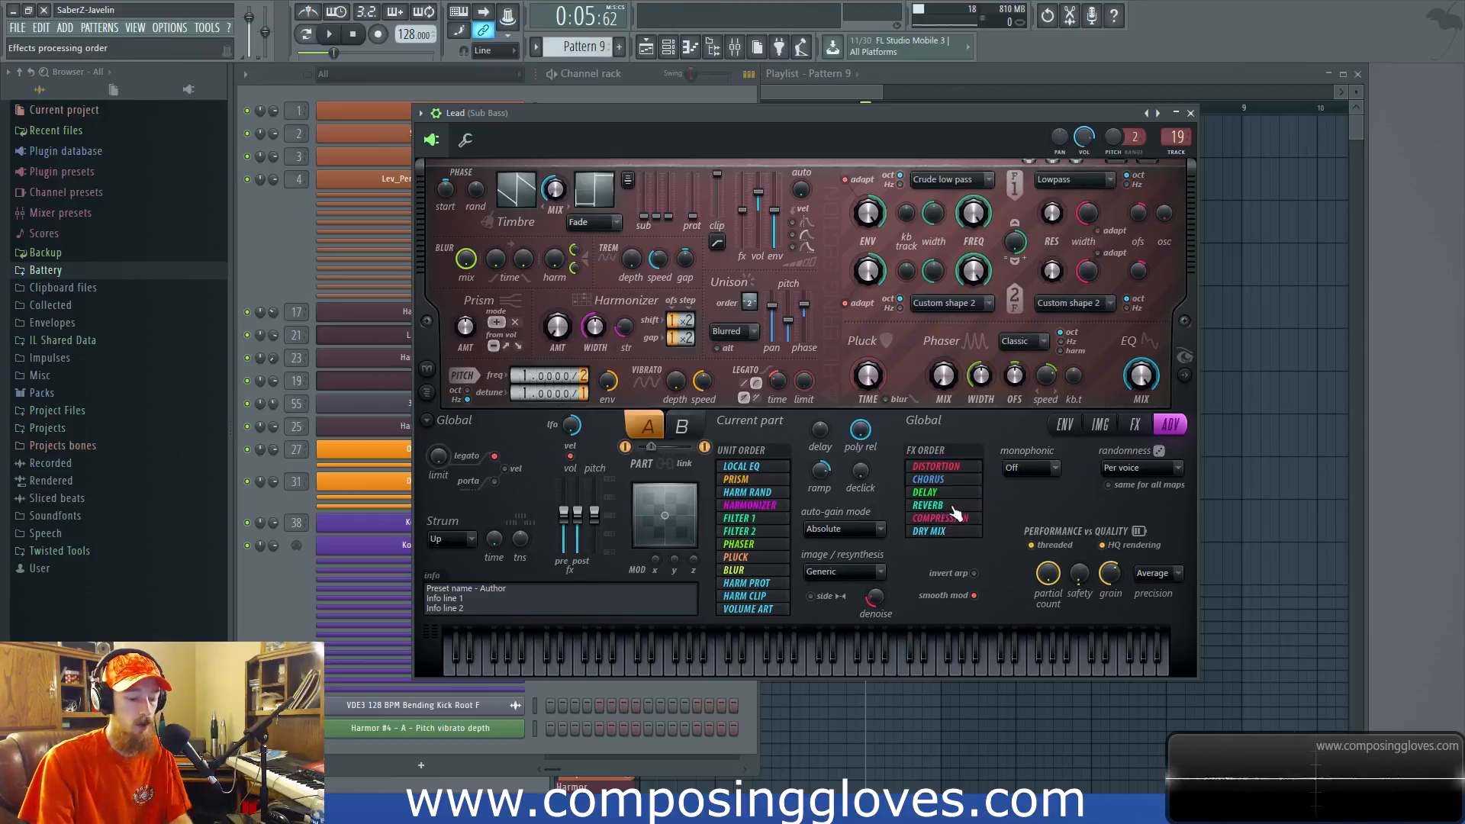
drag(952, 507, 952, 519)
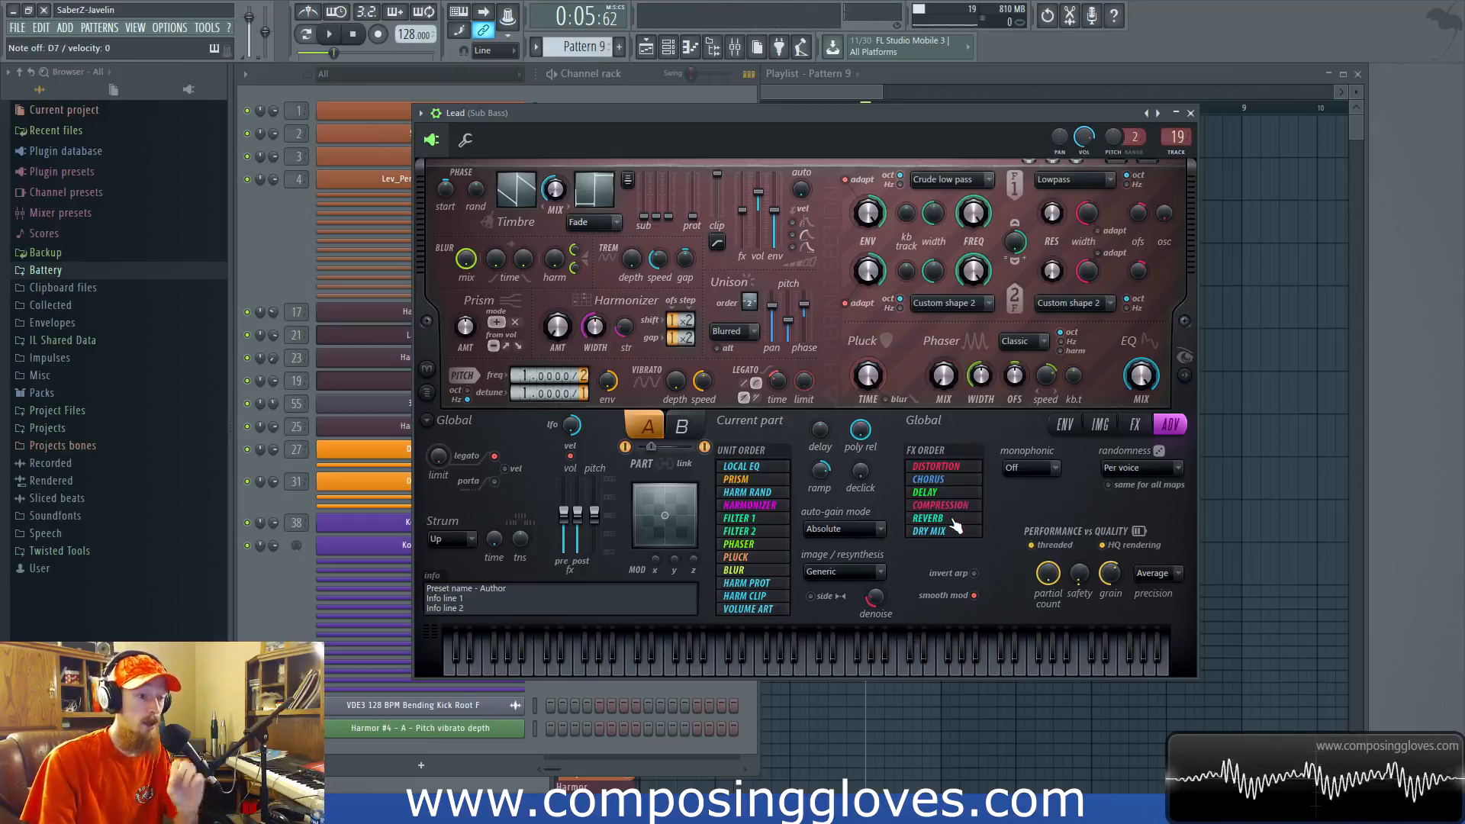
Step: Look through the Lead synth's effects and image pages and show part A's Global EQ curve
click(1133, 426)
click(1101, 426)
click(1066, 426)
click(1101, 428)
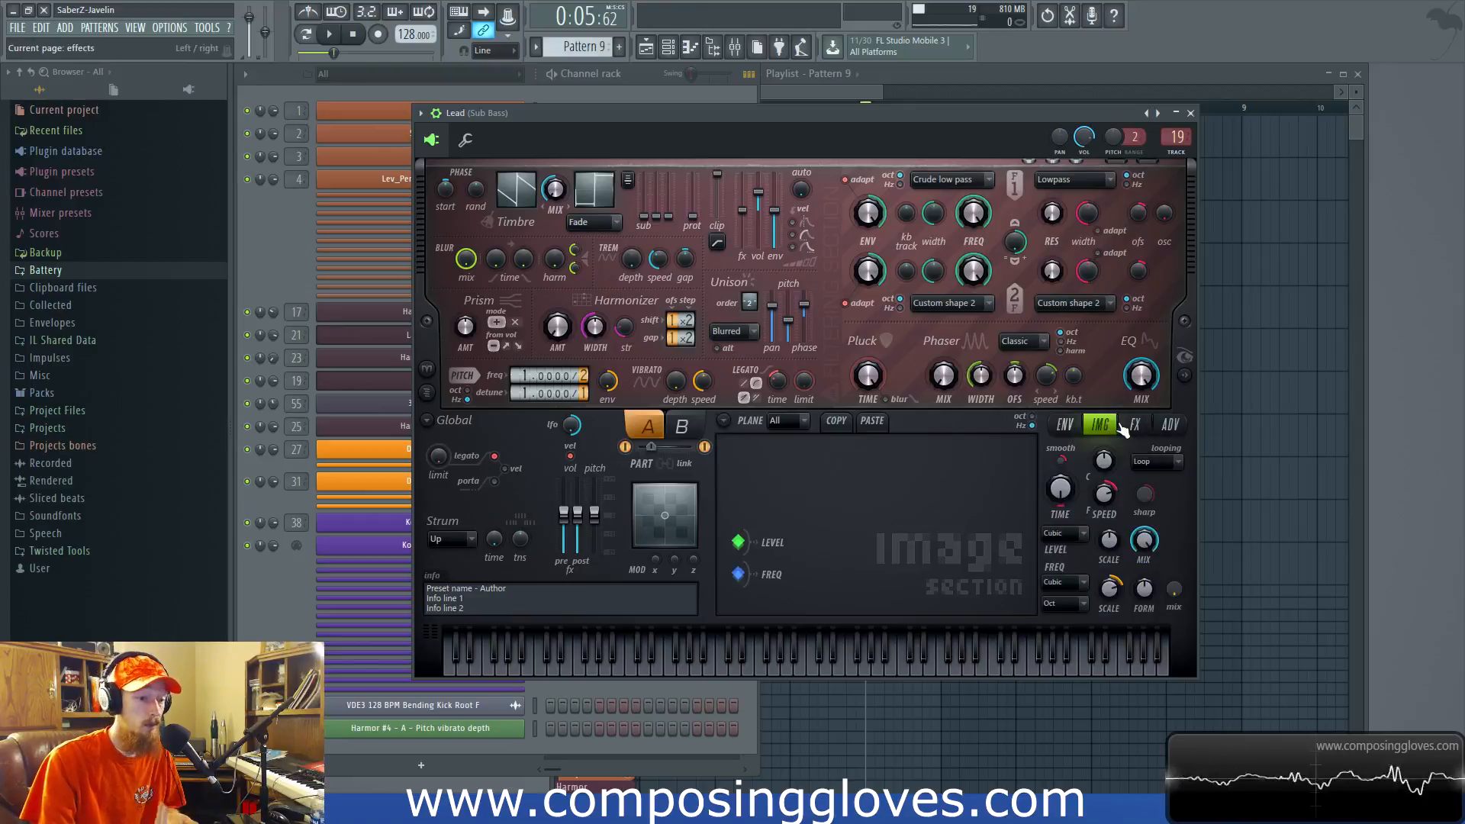
click(1068, 430)
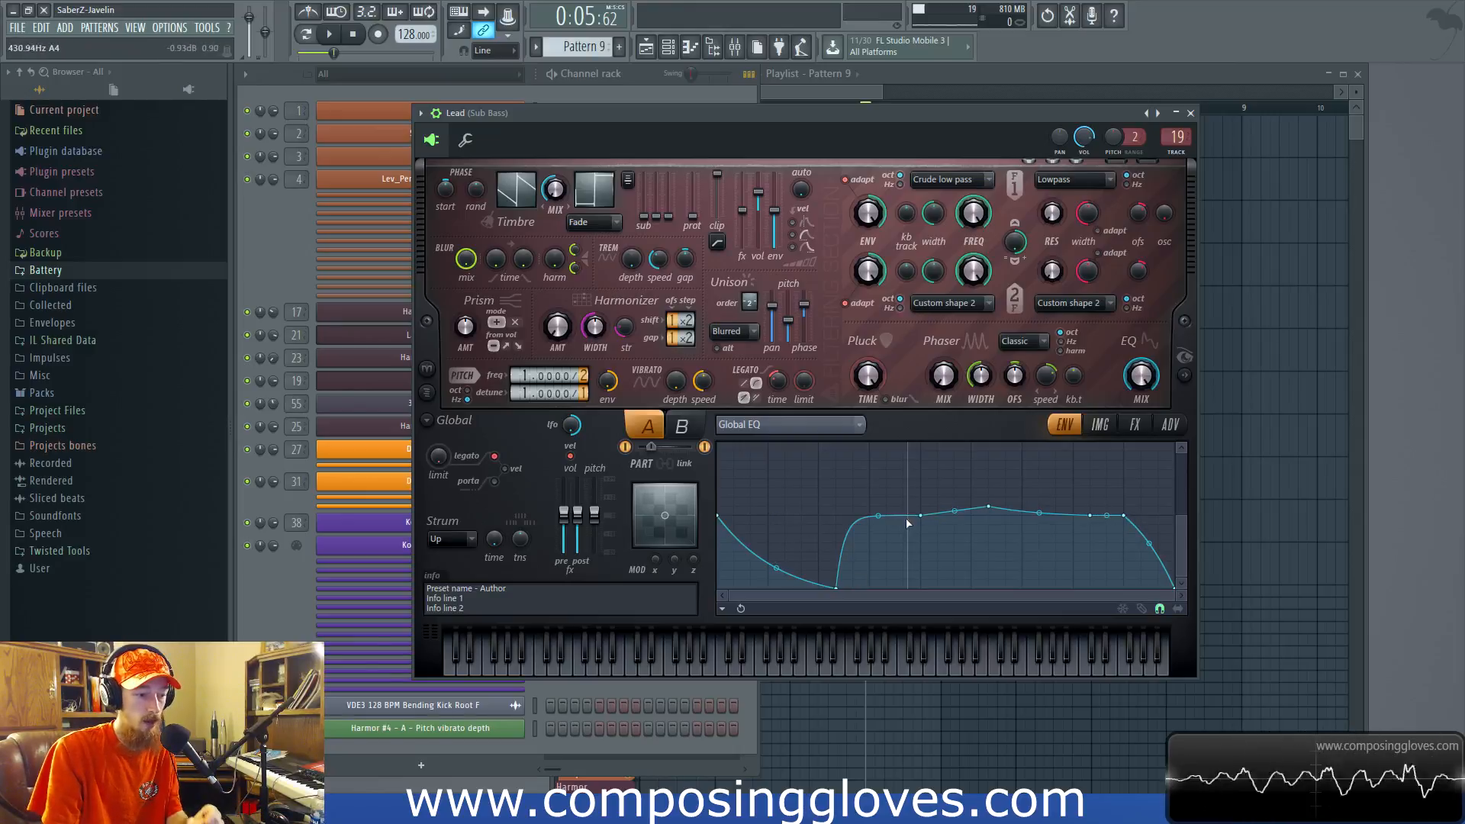
Step: Try raising the C5 point of the Global EQ curve to about 8.4 dB and flattening the E6 point to 0 dB, restoring each
drag(923, 518, 924, 471)
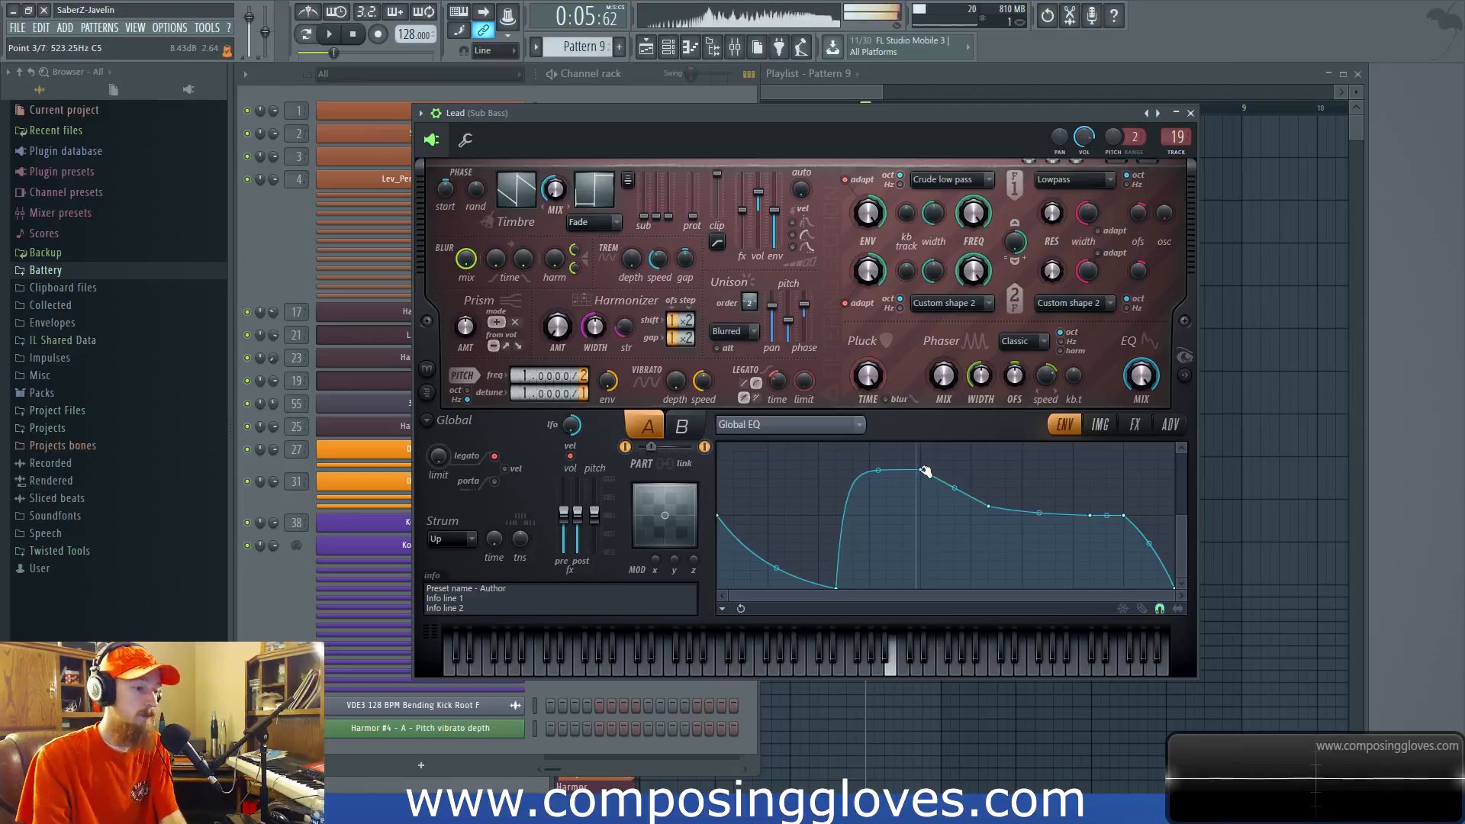
drag(924, 470, 925, 518)
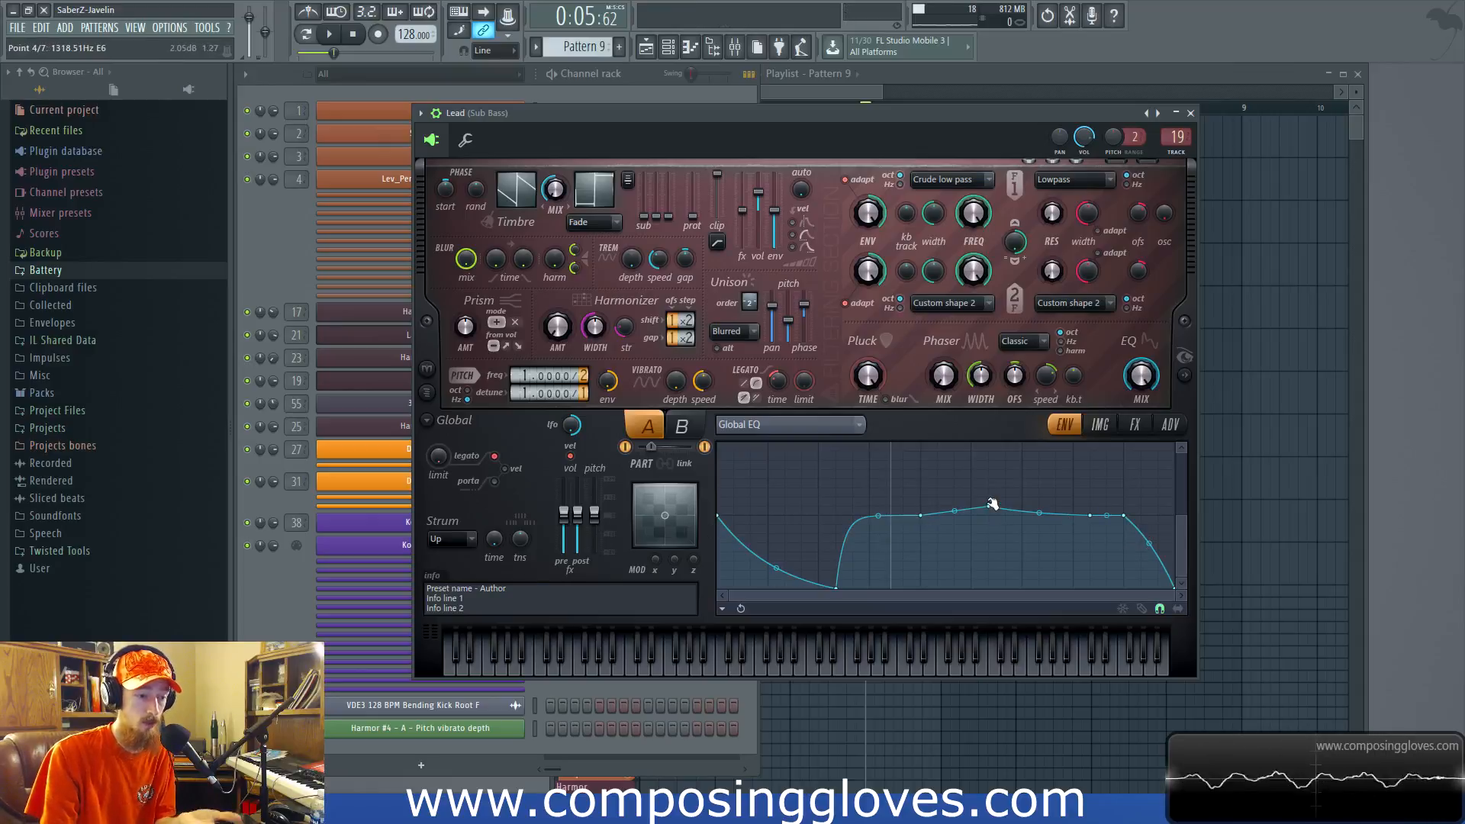
drag(992, 508, 995, 518)
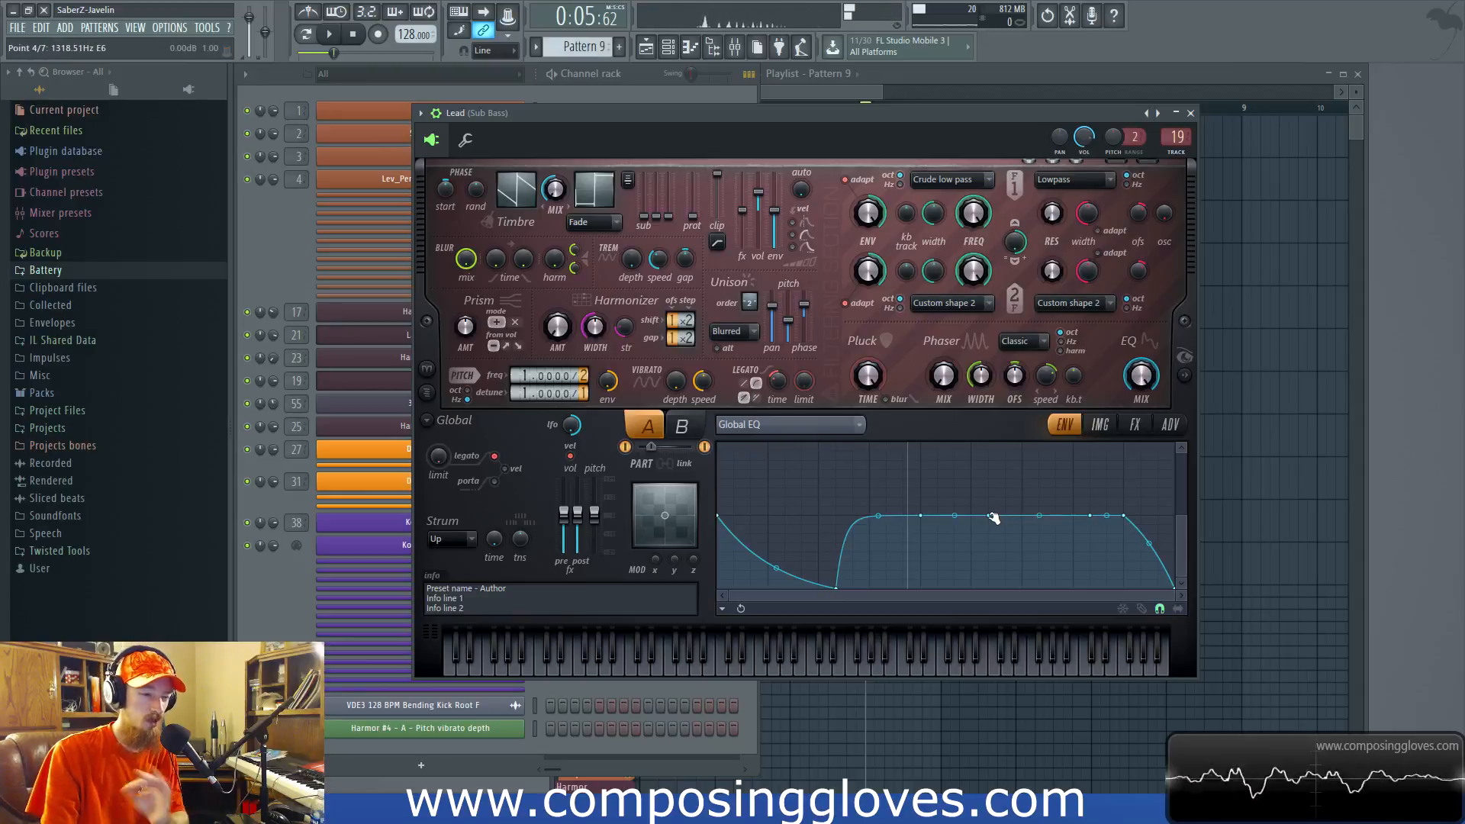
drag(991, 517, 989, 506)
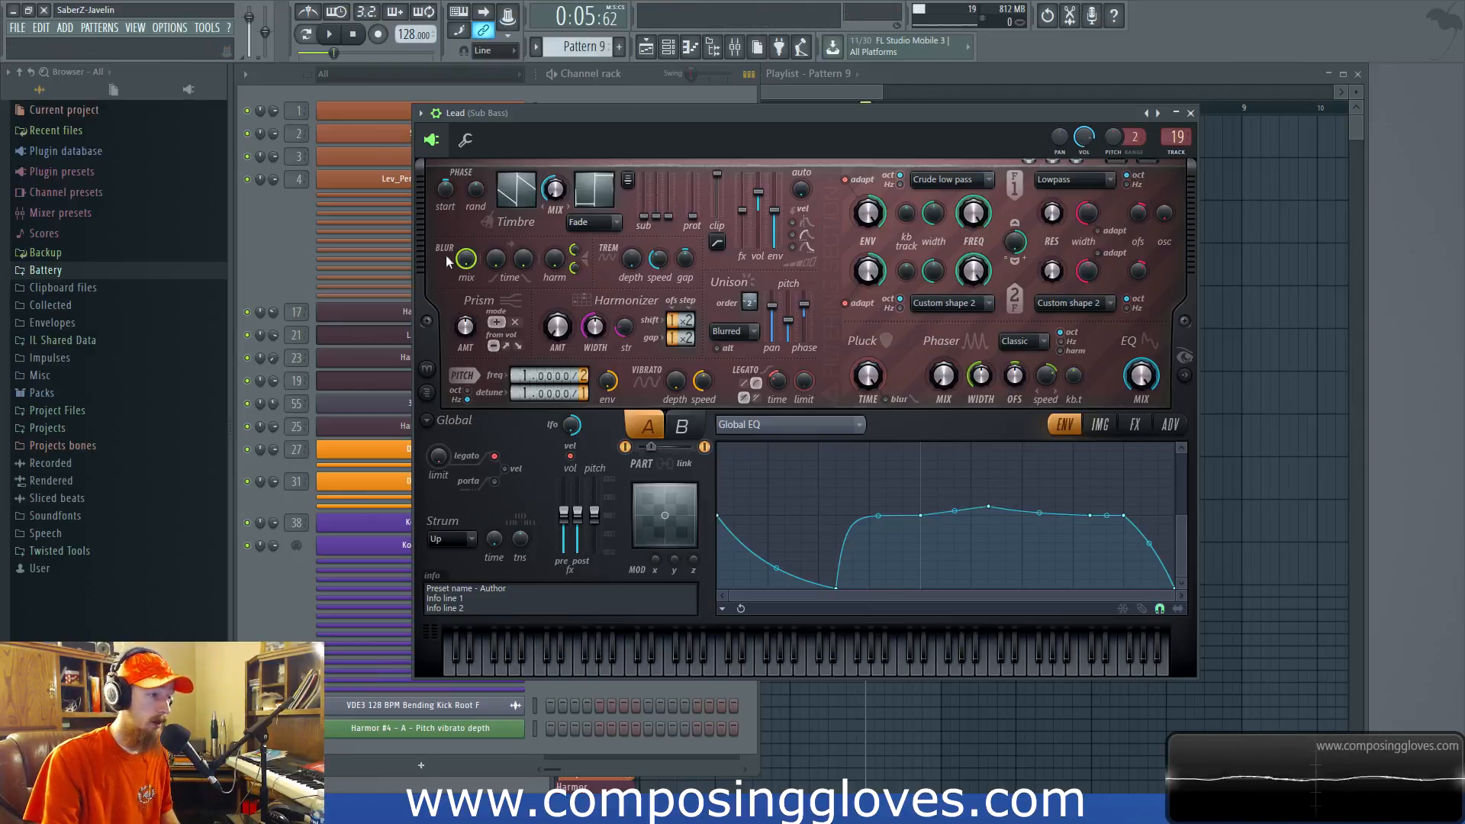
Step: Look through part A's effects, image and envelope pages and examine the list of envelope editor targets
click(1135, 424)
click(1100, 424)
click(1069, 425)
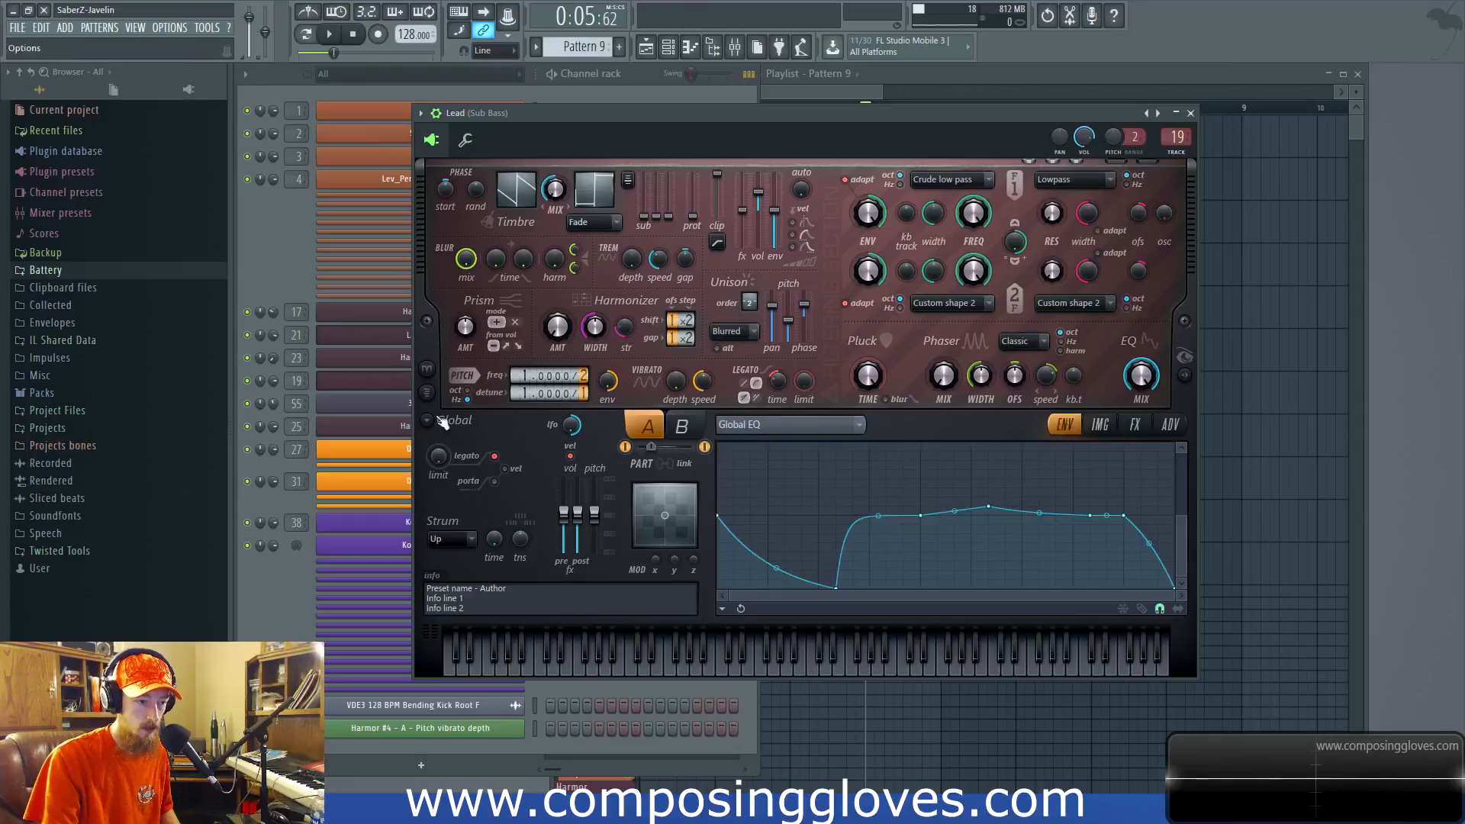
click(797, 425)
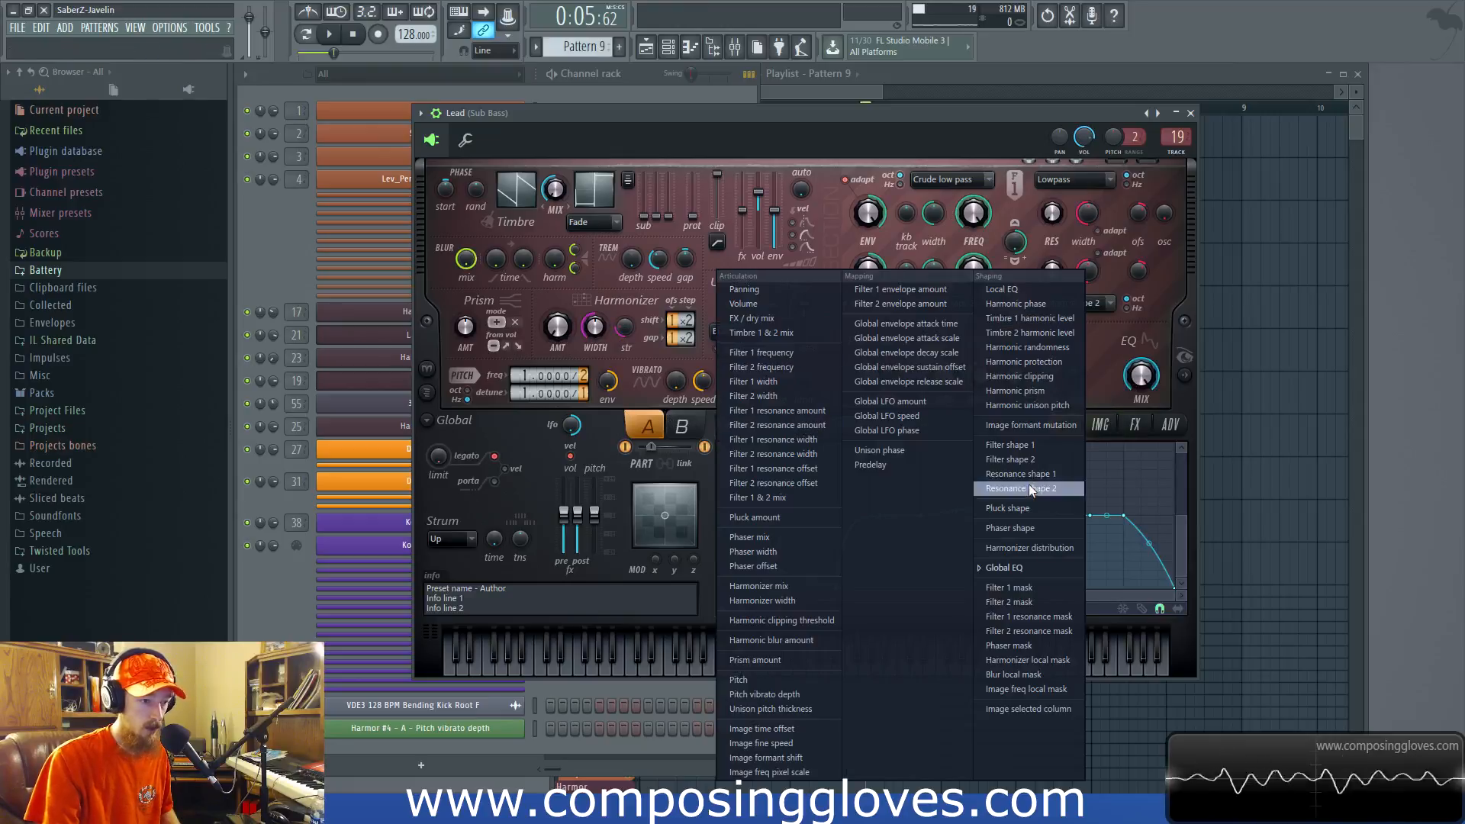
click(1110, 381)
Step: Switch to part B with part A turned off, and examine its effects page, Global EQ curve and editor targets
click(687, 432)
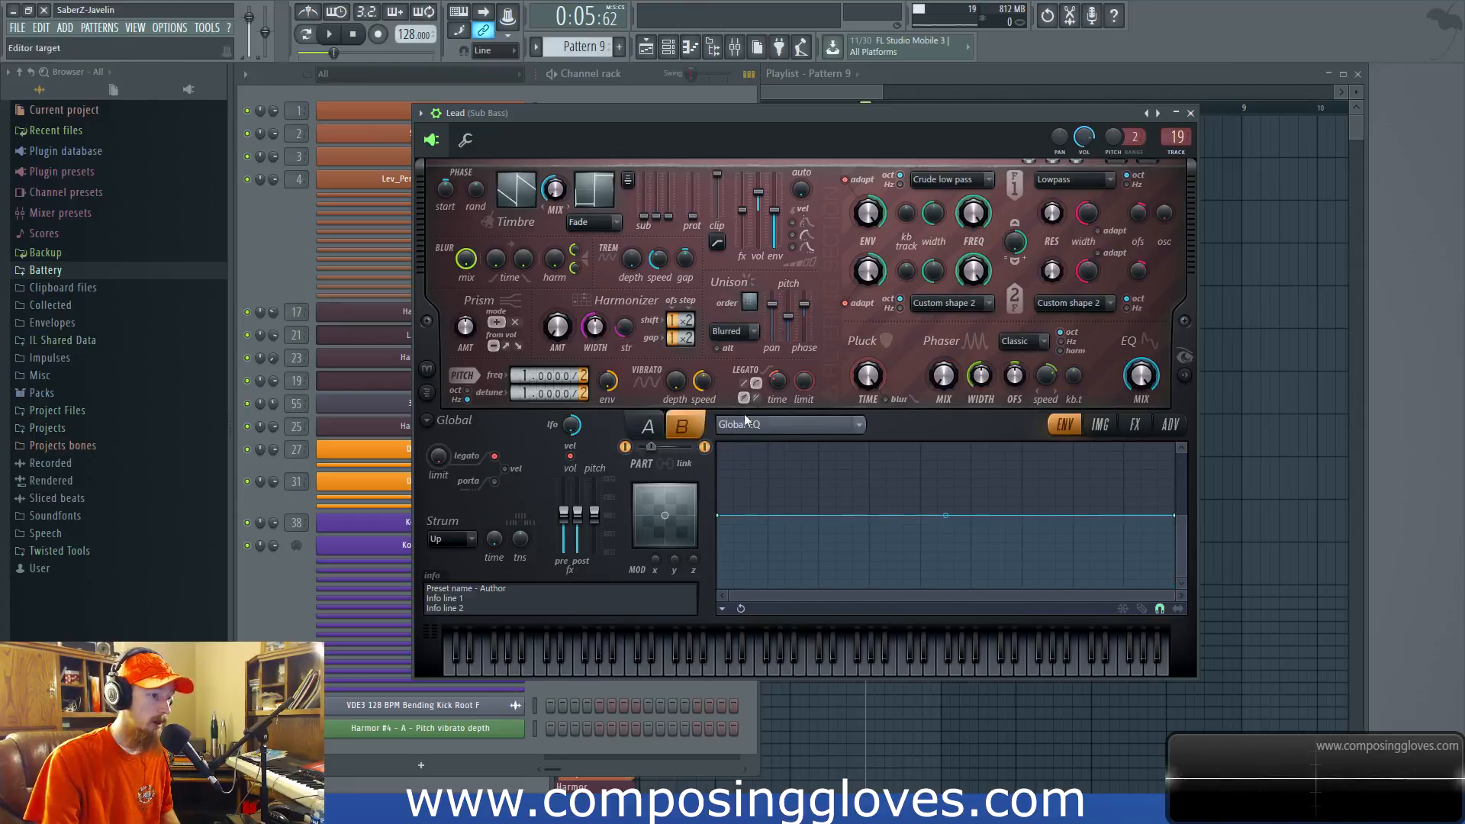
click(626, 448)
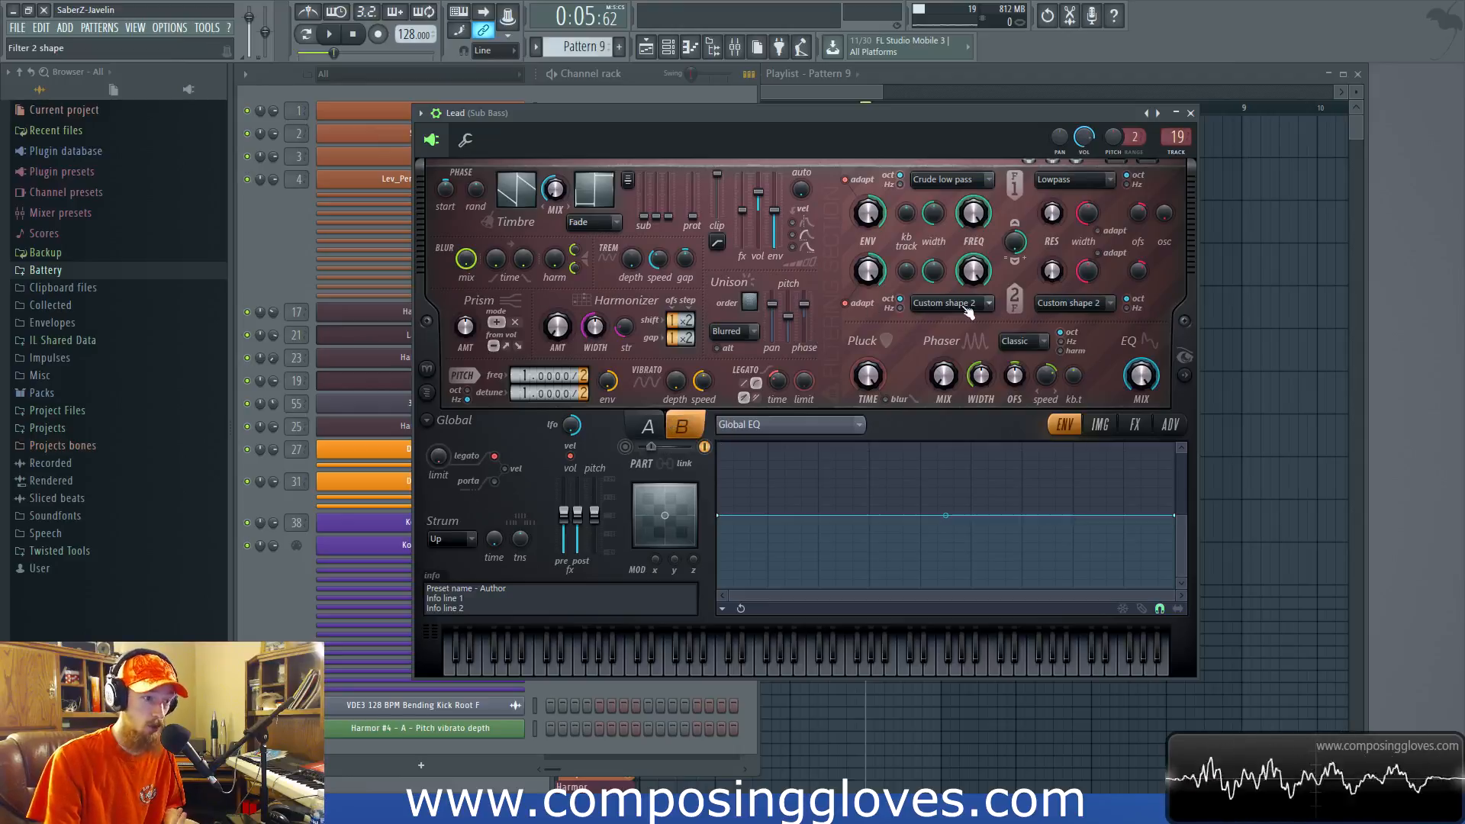
click(1136, 425)
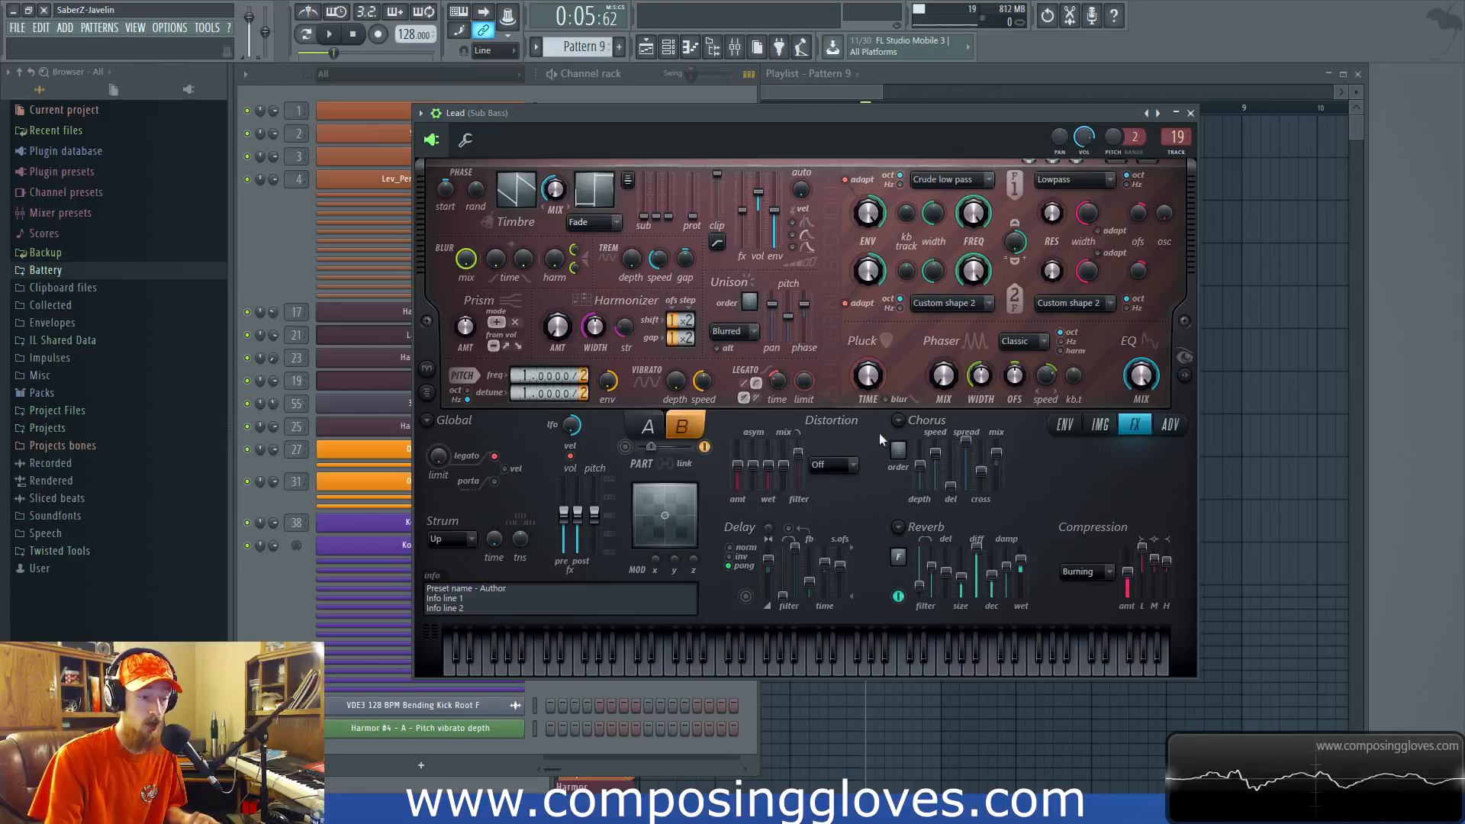
click(1131, 387)
click(816, 423)
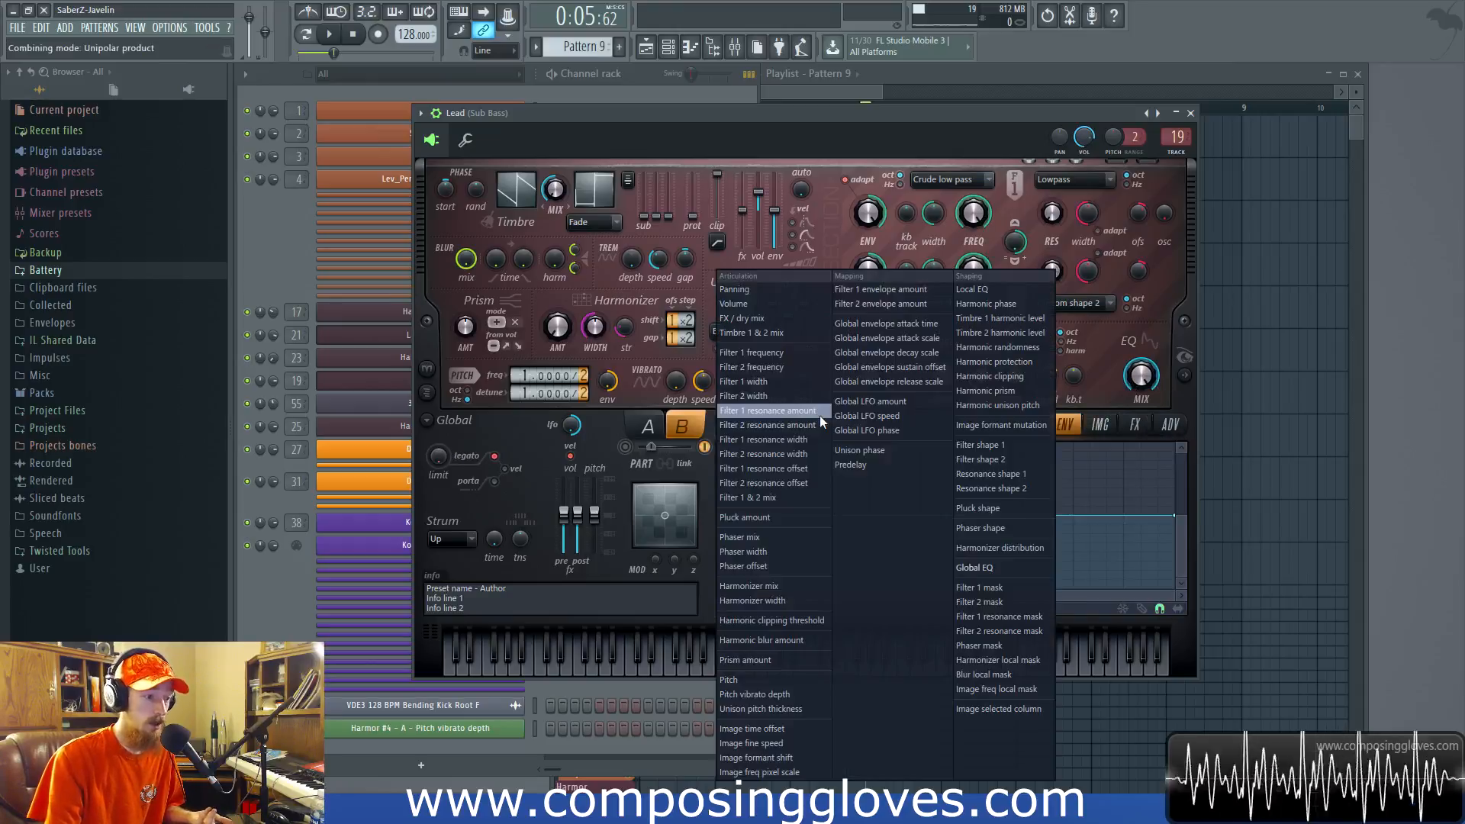
click(587, 269)
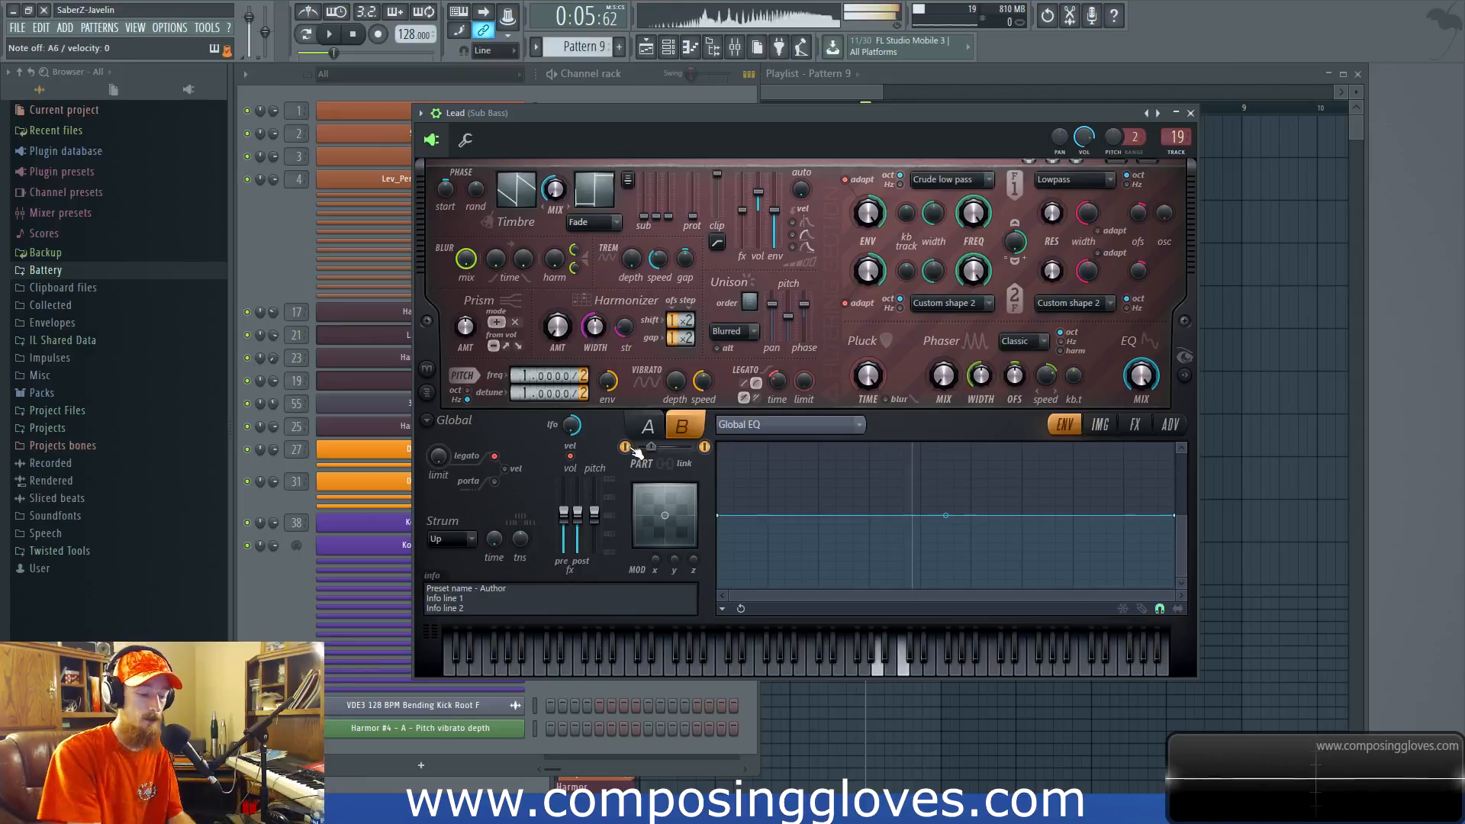
Step: Shift the mix slightly toward part B, try the Lead with legato off, turn legato back on and close the synth
drag(651, 446, 653, 447)
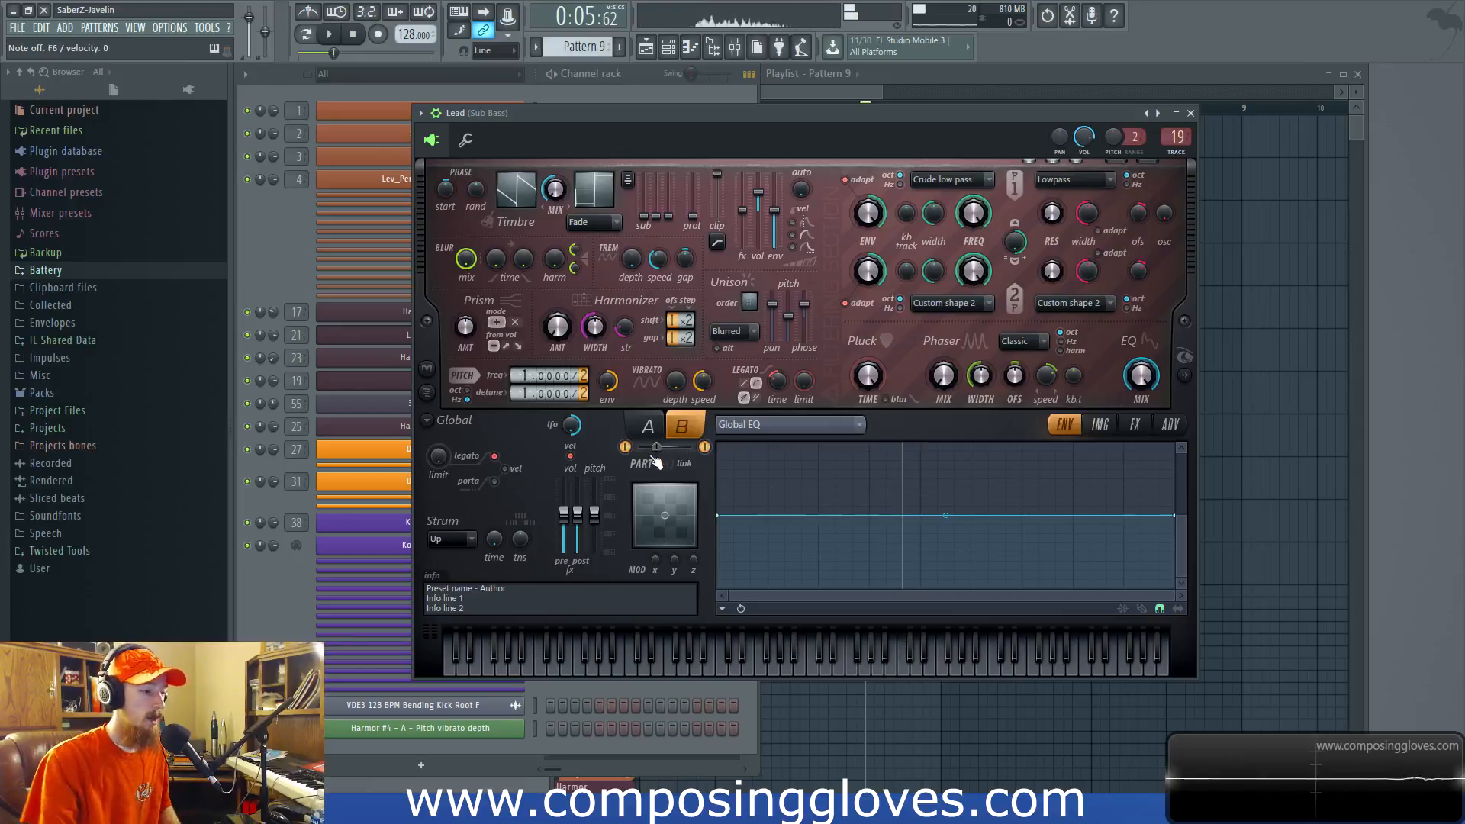
click(498, 463)
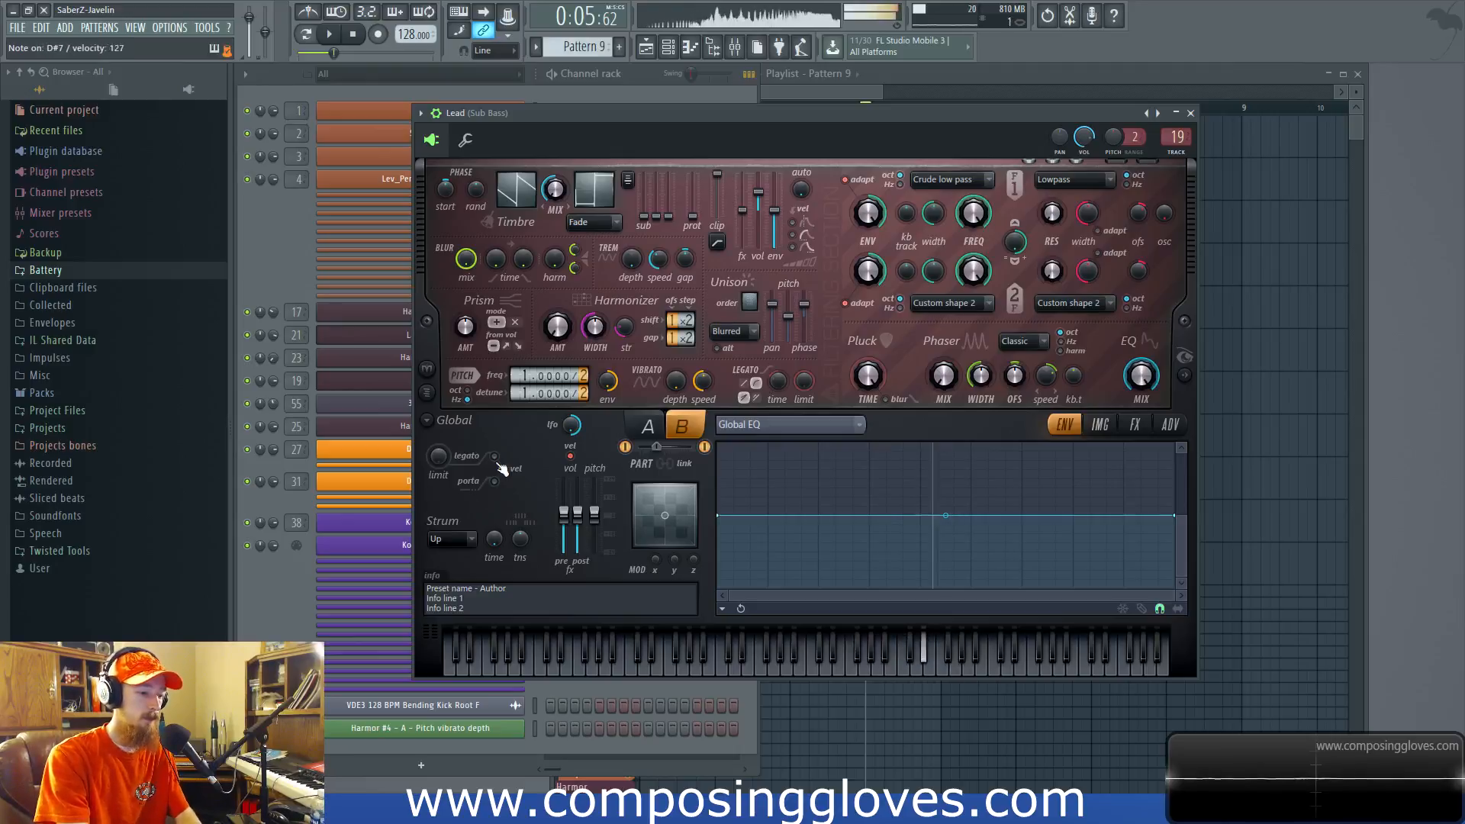
click(497, 463)
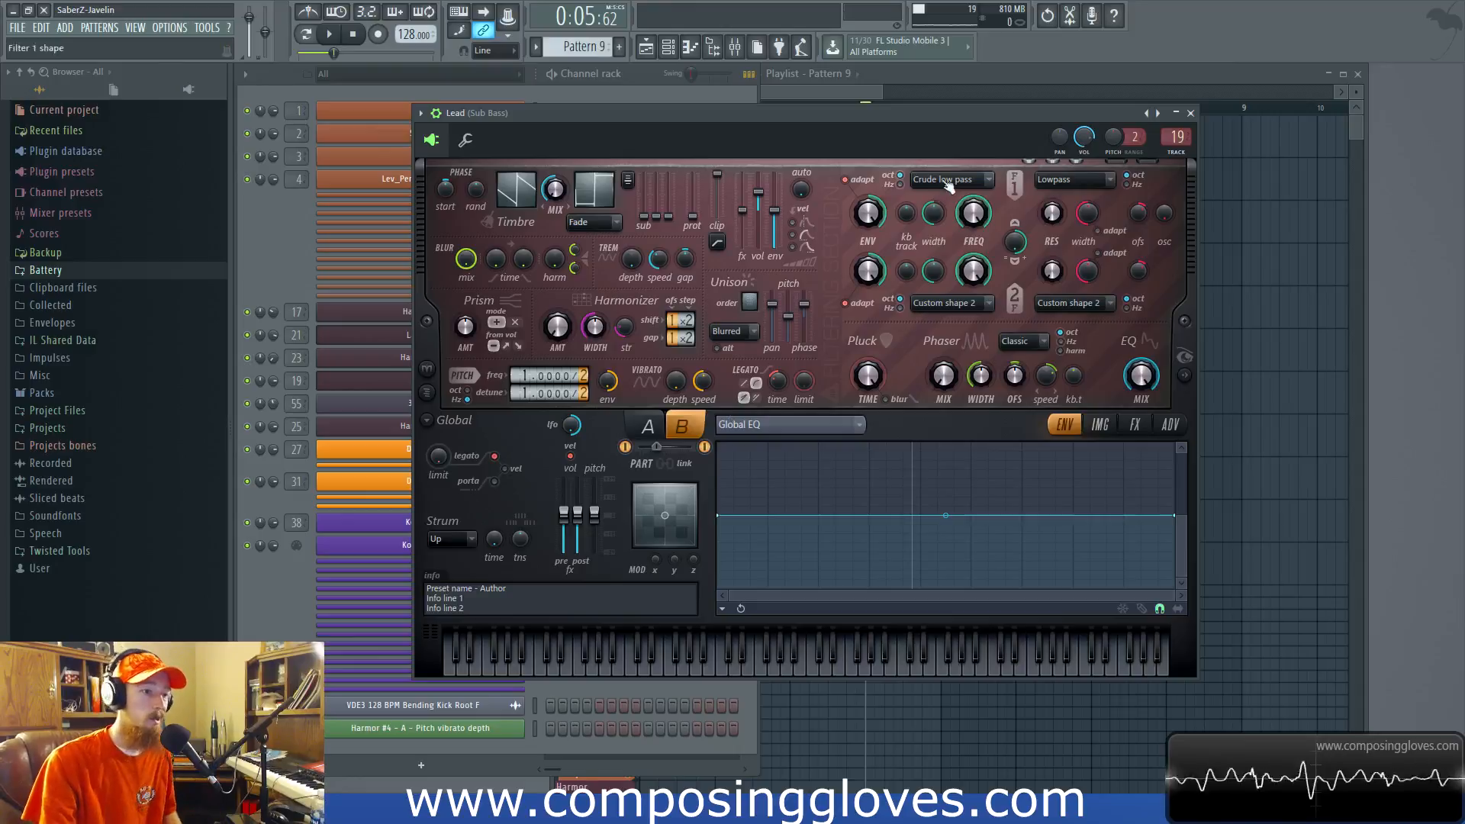
click(1191, 115)
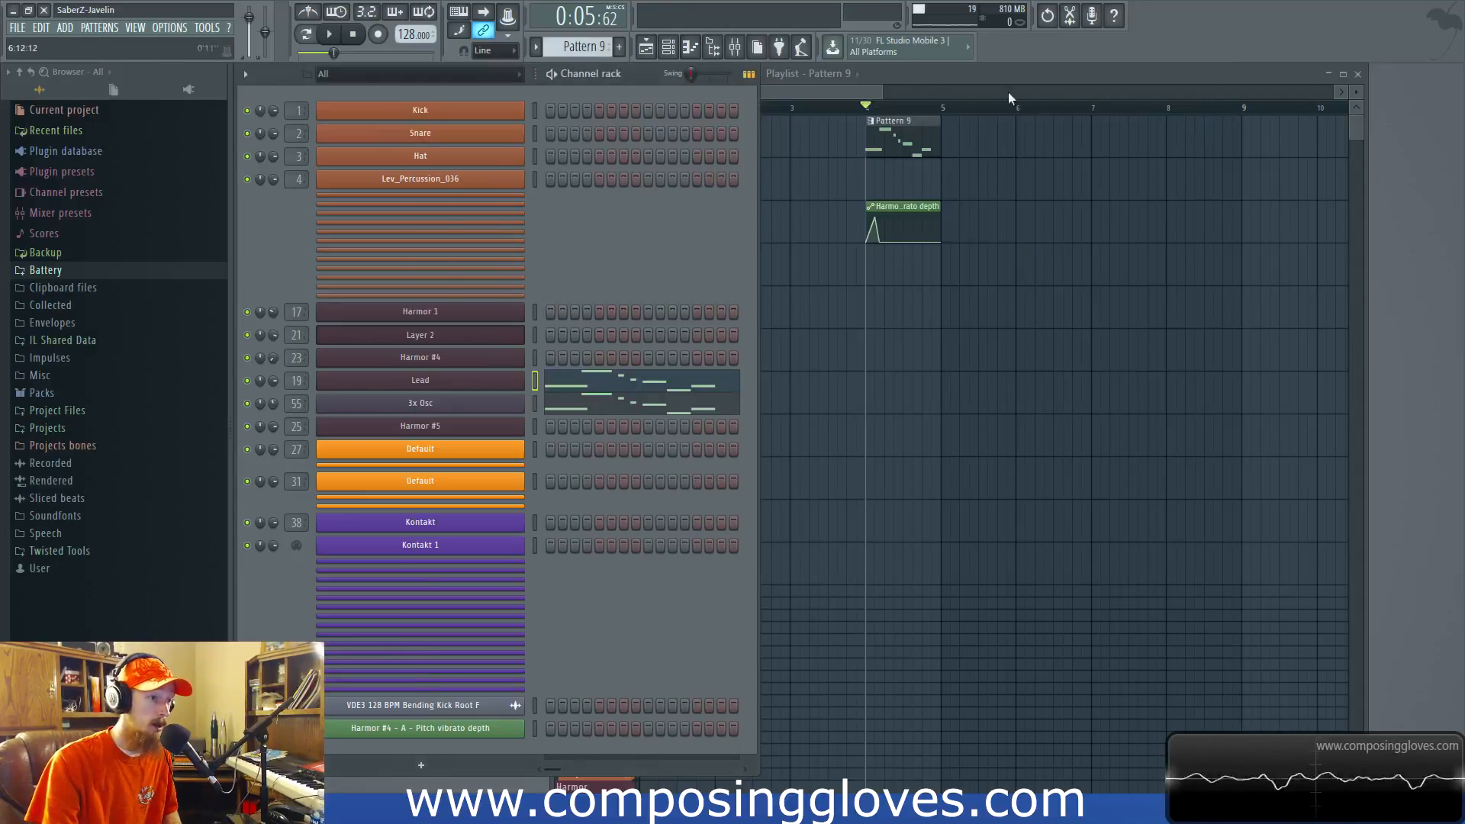
Step: Open Maximus on the Sub Bass mixer track to examine its high and mid band compression curves, and close it
click(734, 47)
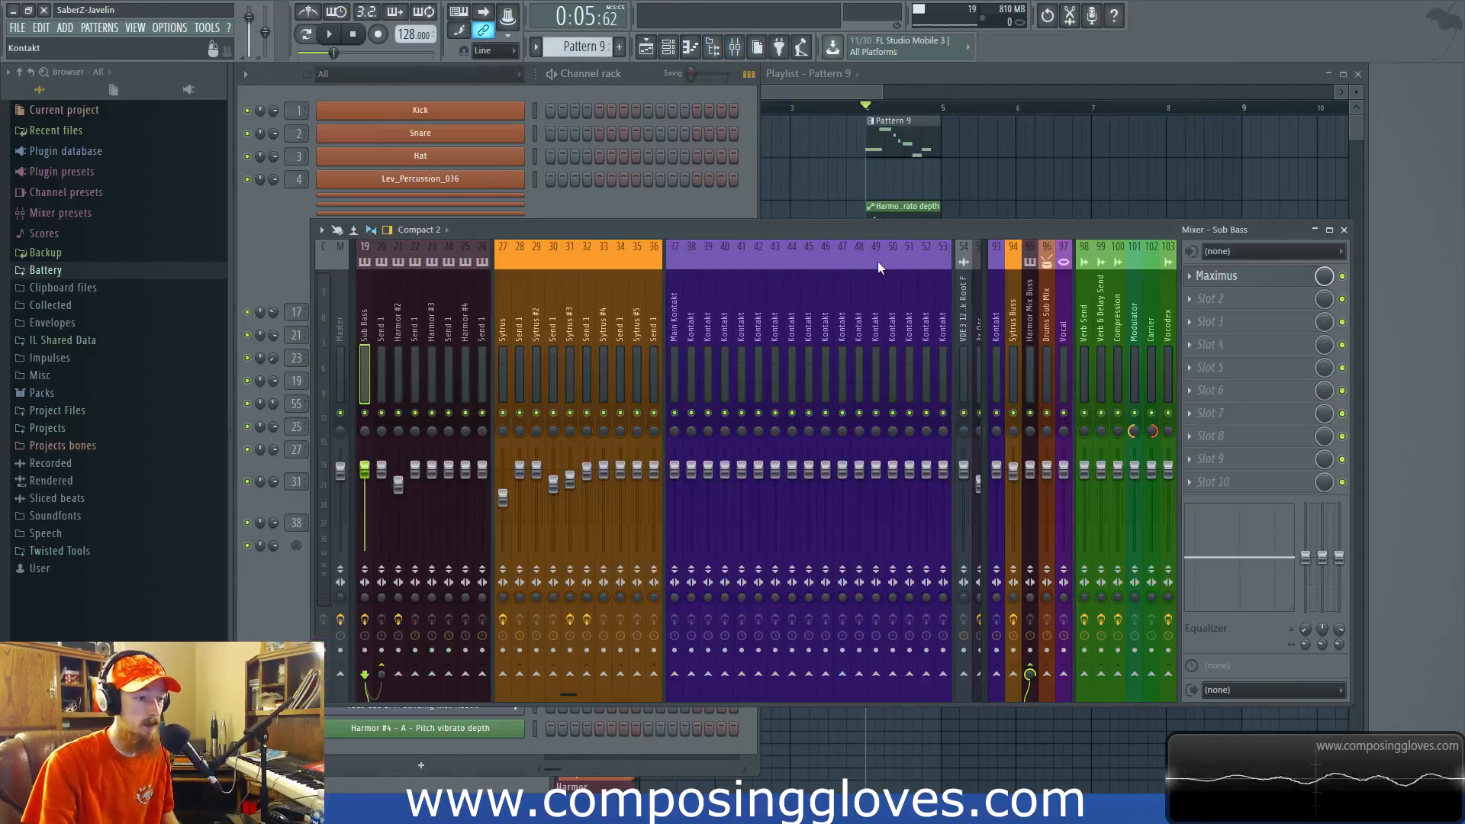
scroll(468, 300, left, 3)
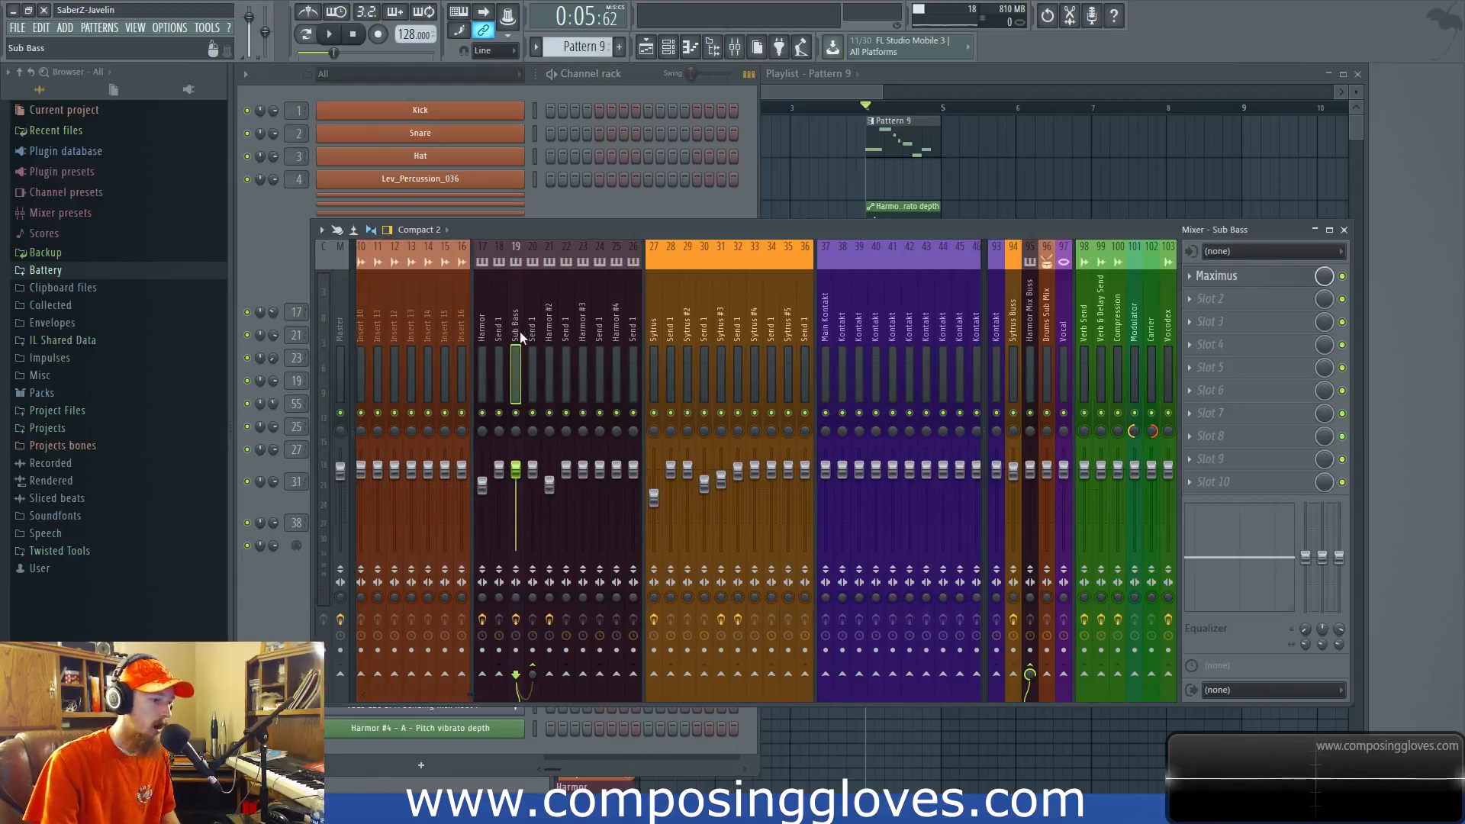
click(1235, 276)
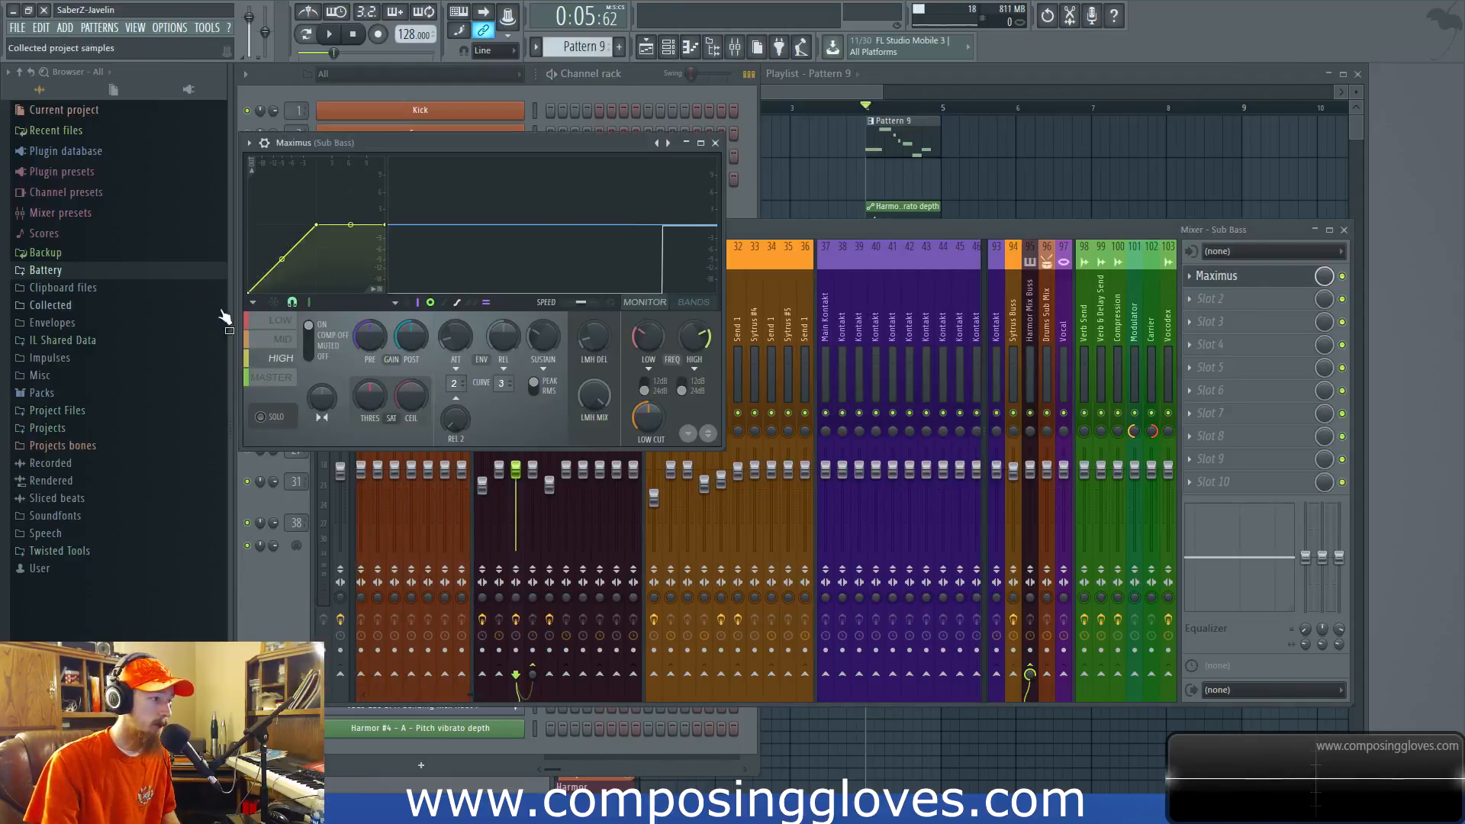
click(278, 334)
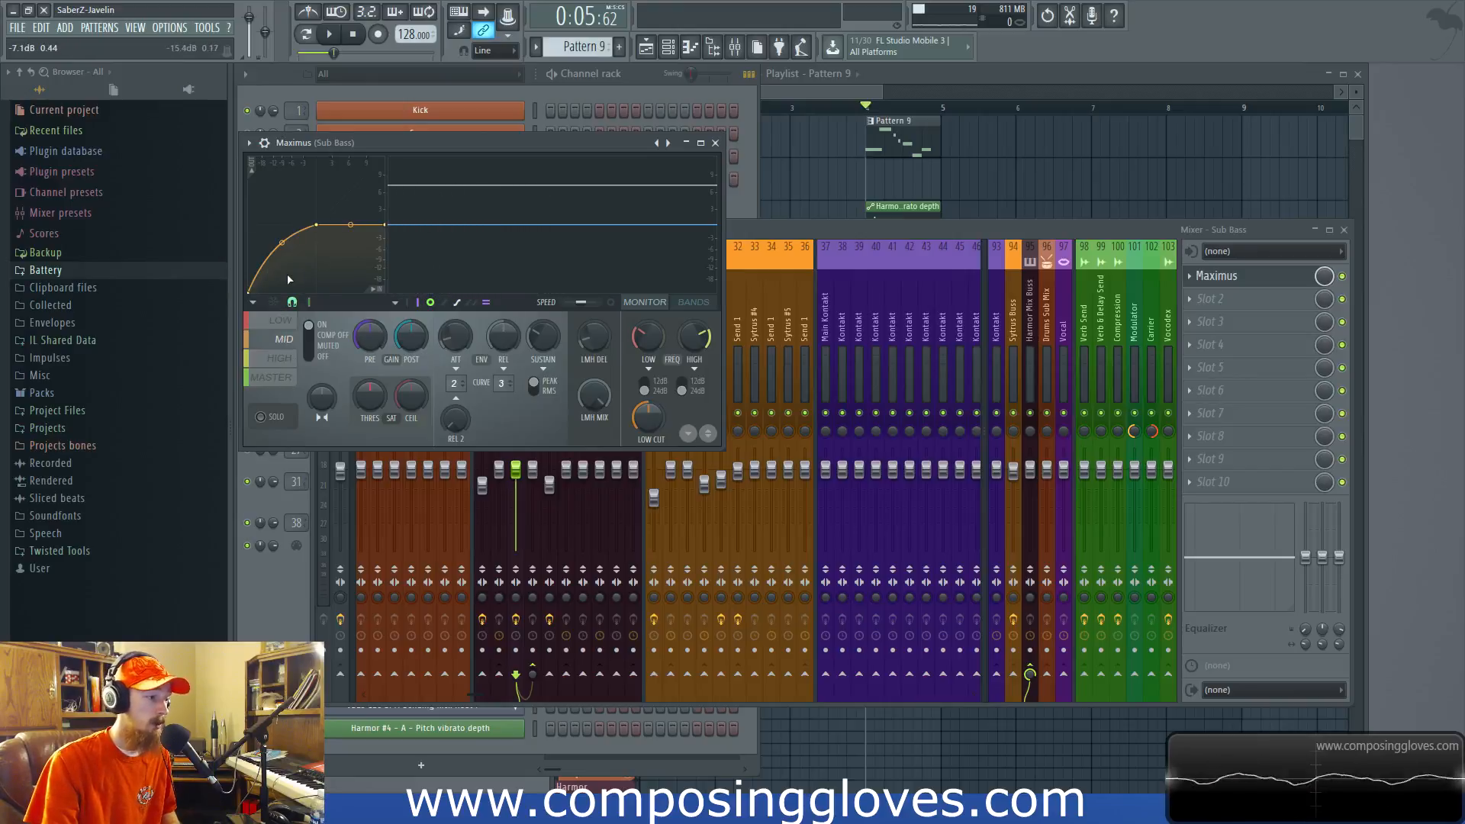
click(715, 144)
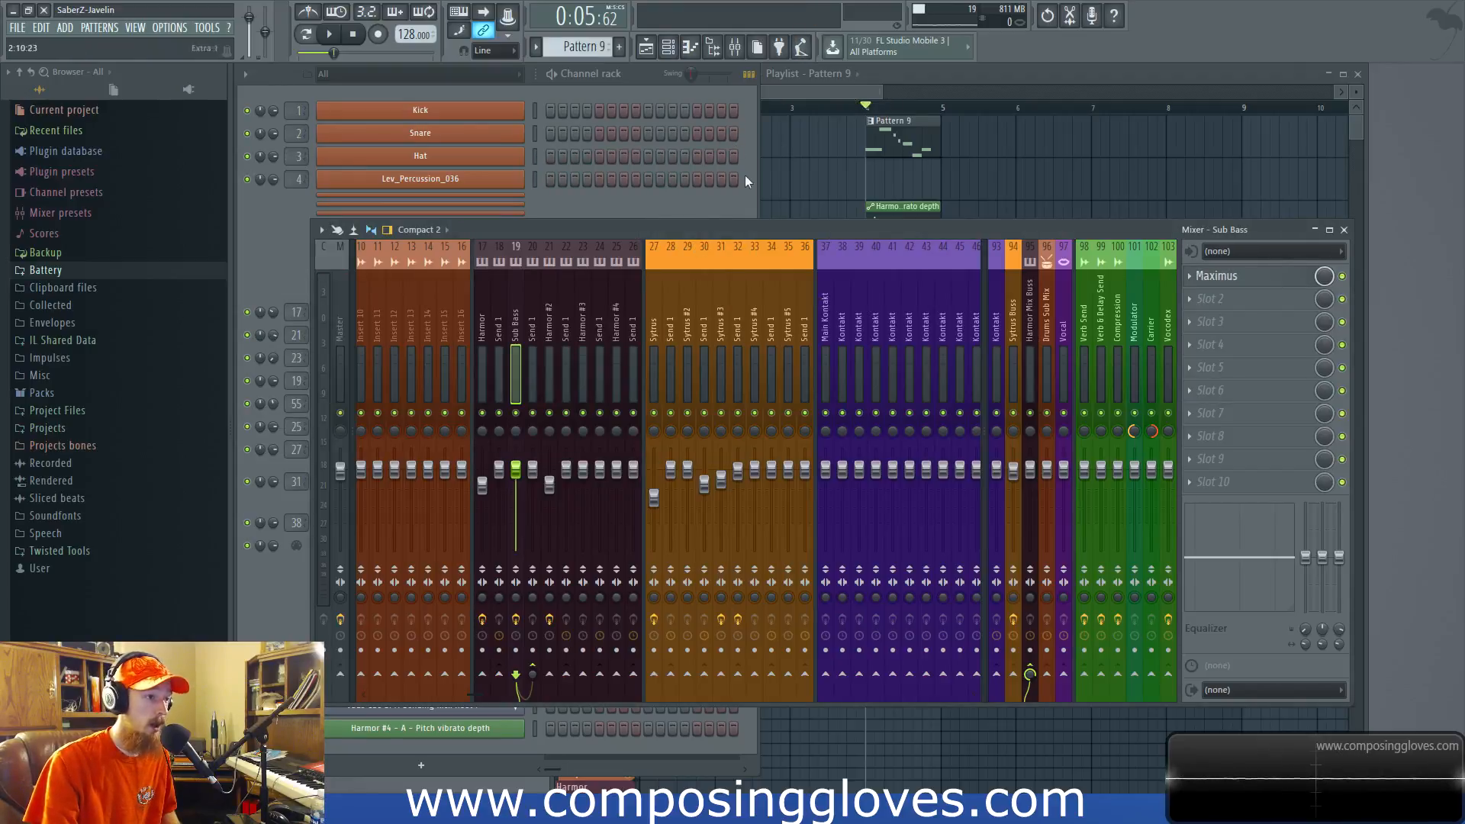
Step: Examine the 3x Osc oscillator shapes and tuning, close the plugin, and play the arrangement while watching the mixer levels
click(723, 199)
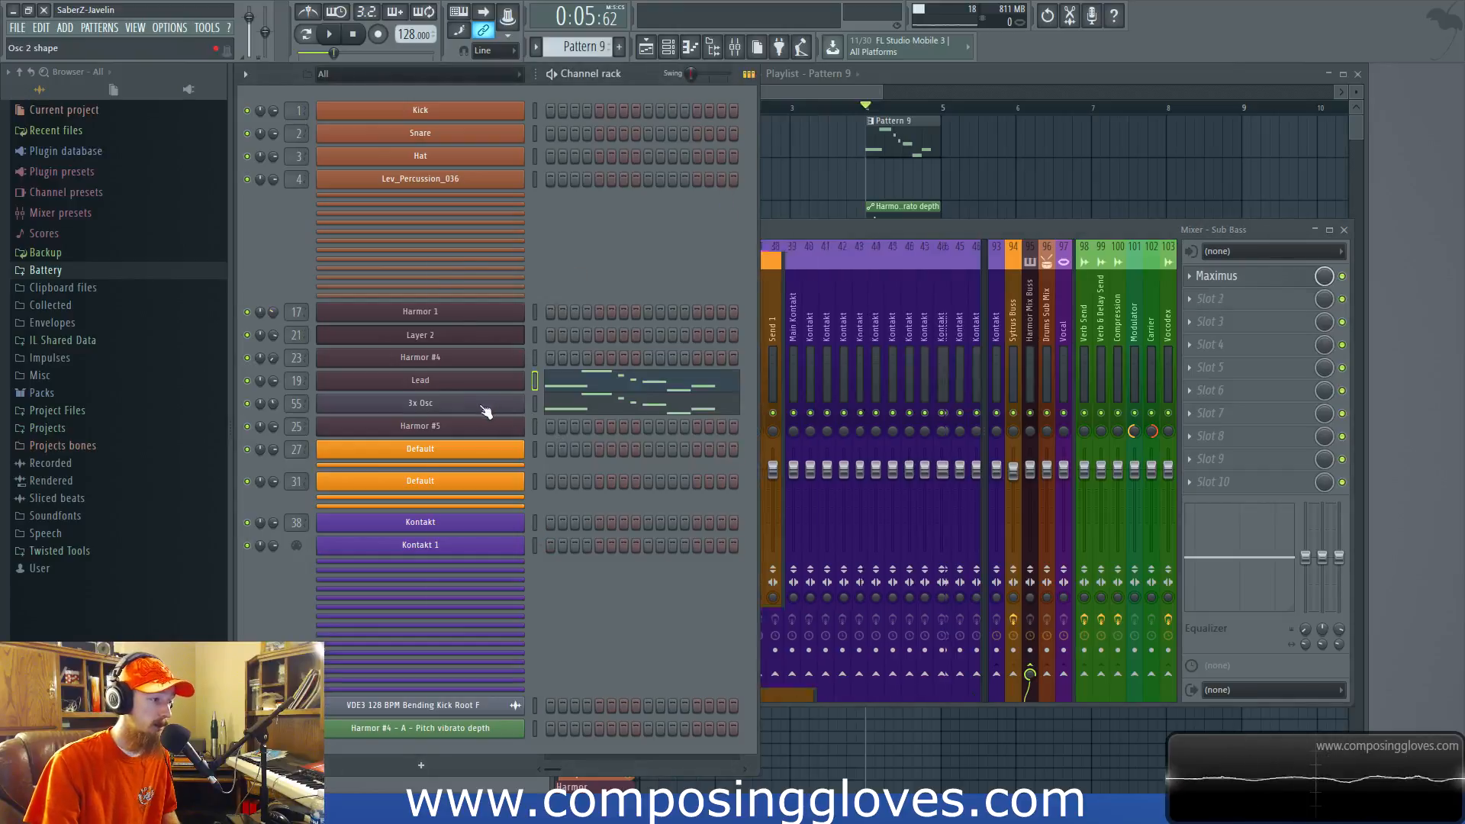
click(485, 411)
drag(643, 267, 812, 270)
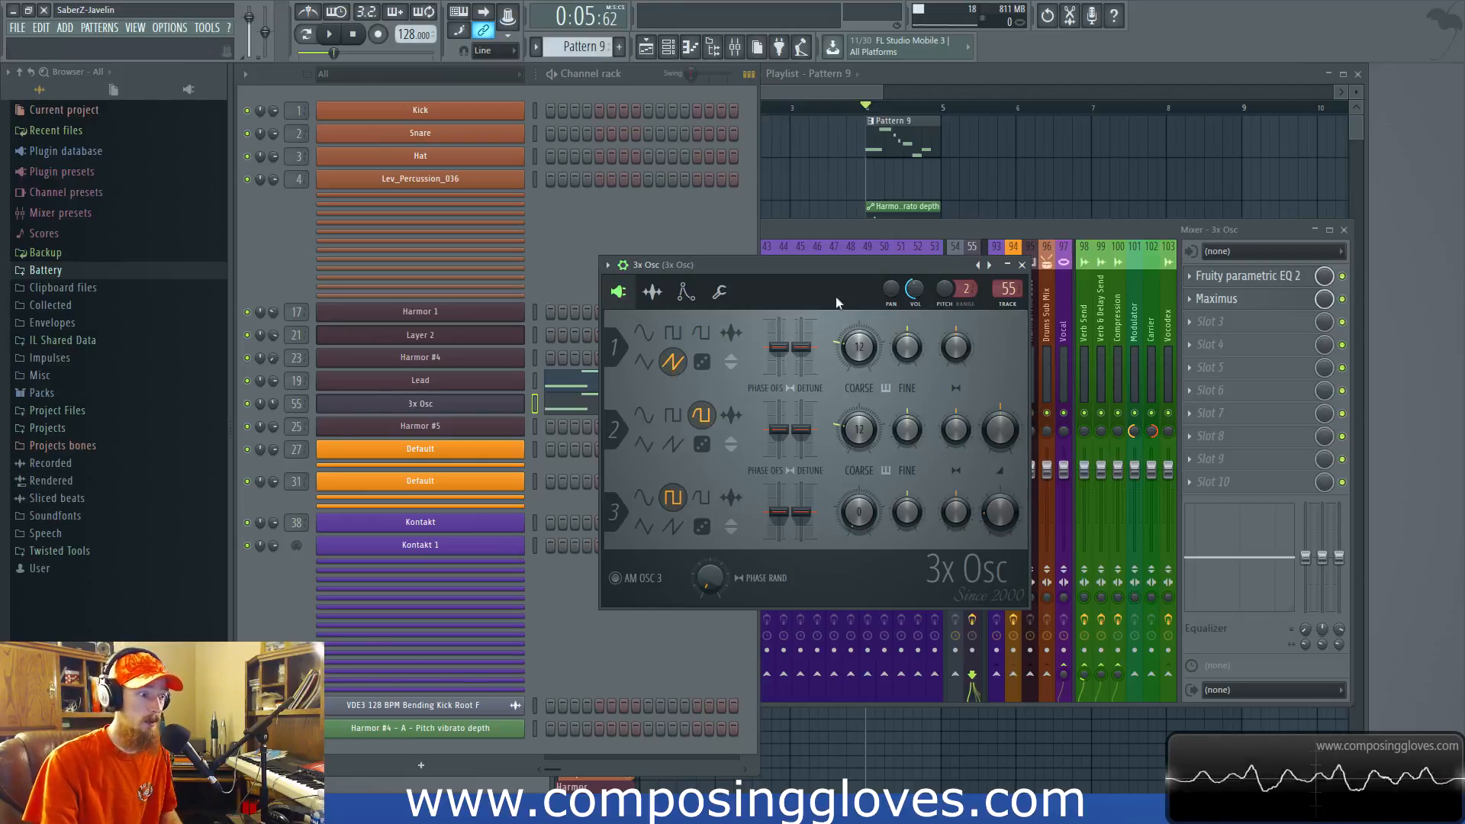
click(1022, 265)
click(860, 235)
key(space)
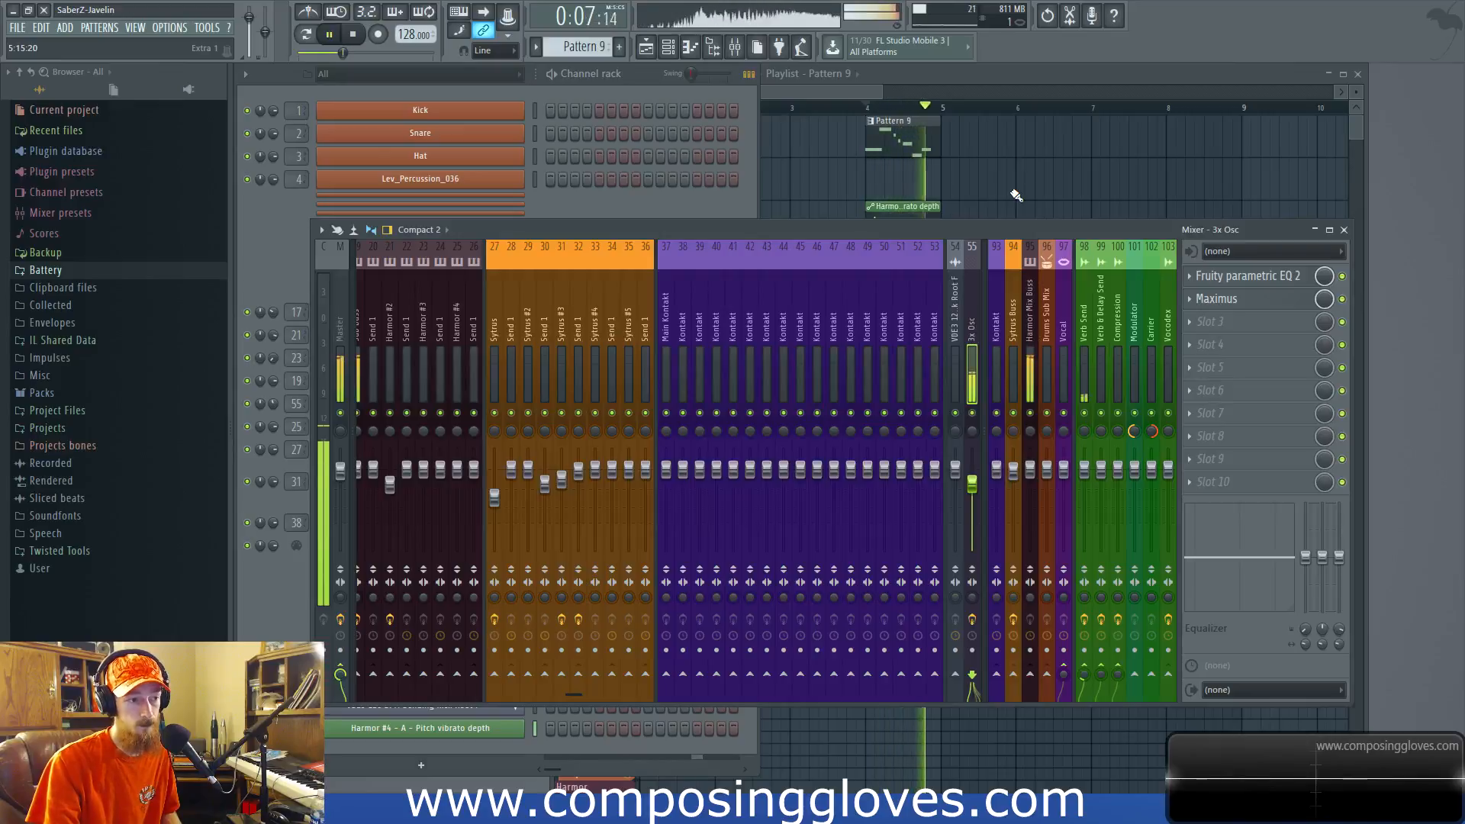
key(space)
Step: Examine the shape of the Pitch vibrato depth automation clip under Pattern 9 in the playlist
click(867, 90)
scroll(851, 247, up, 3)
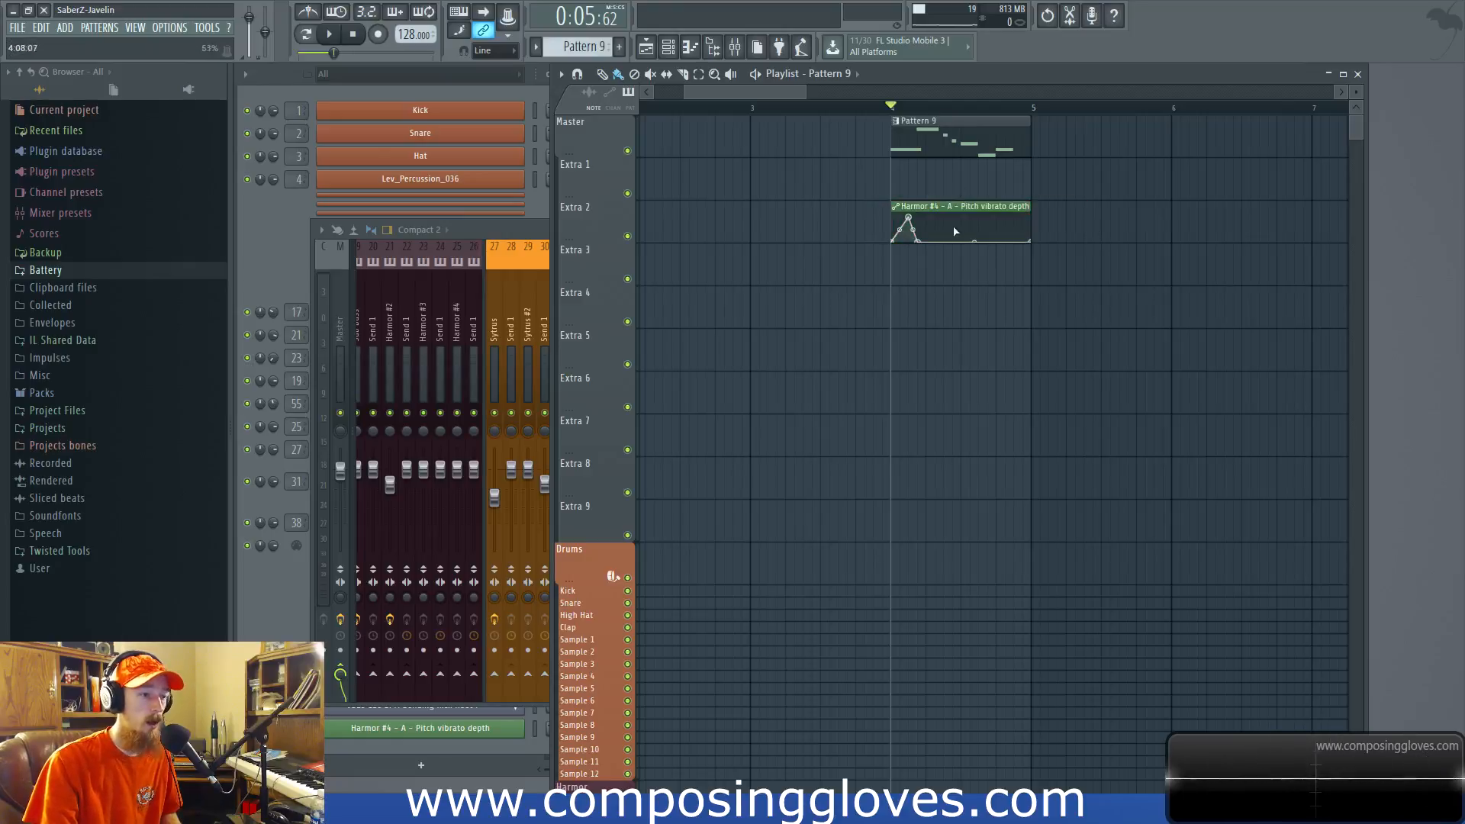
scroll(939, 242, up, 2)
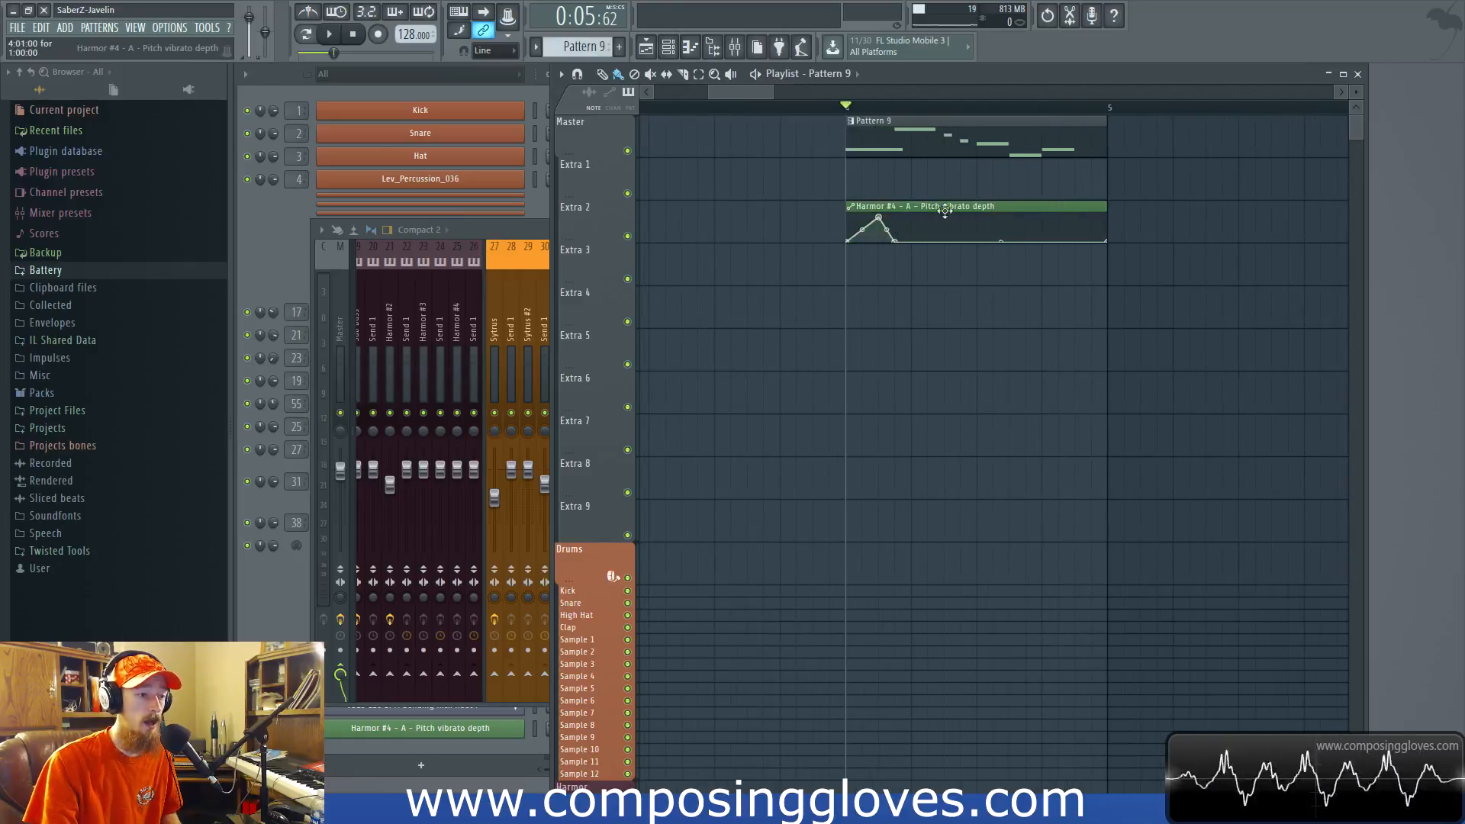
Step: Open the Lead synth on part A, play the clip twice to watch its vibrato depth respond, and close it
click(281, 222)
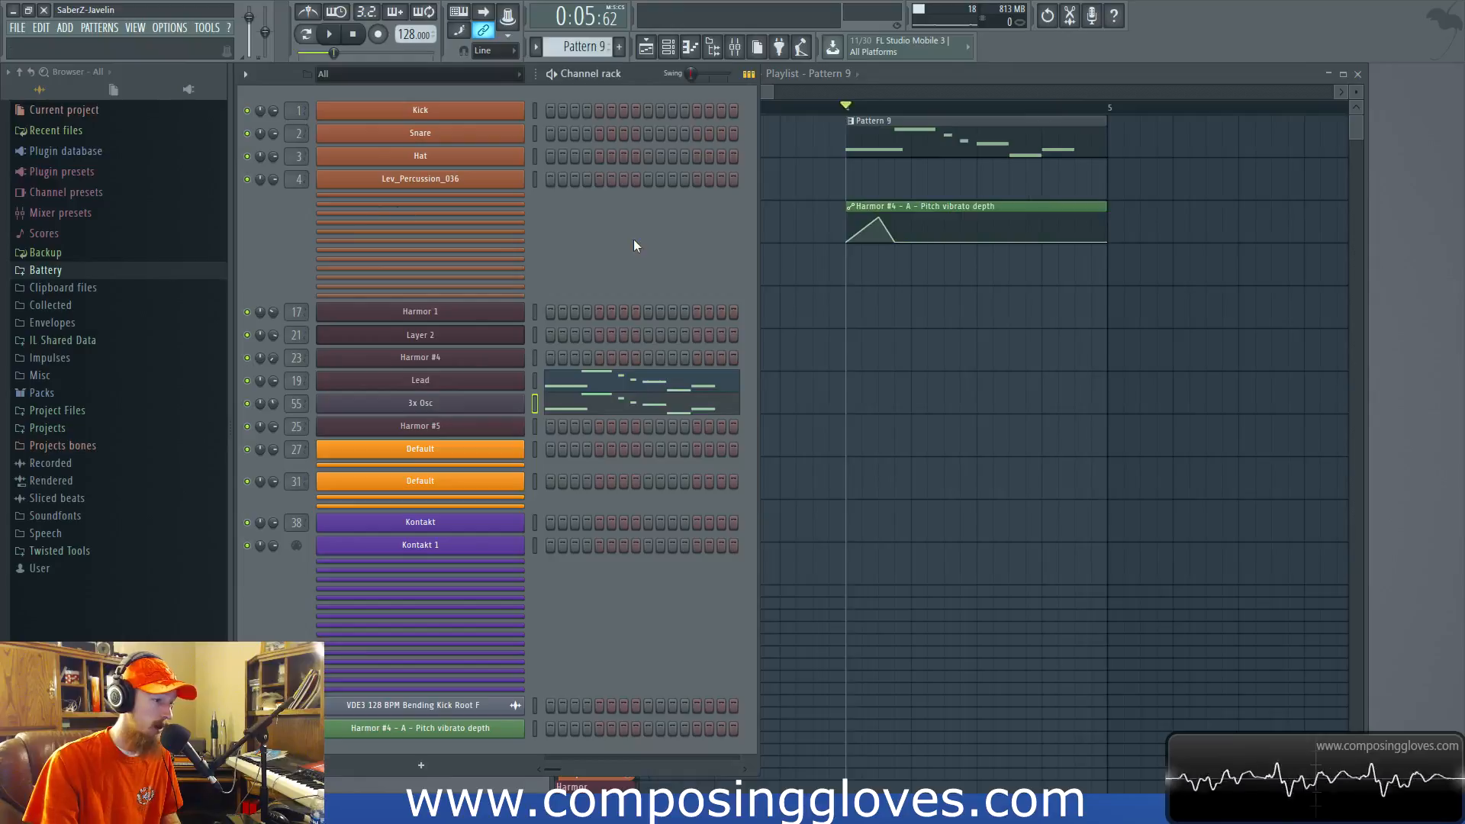
click(469, 382)
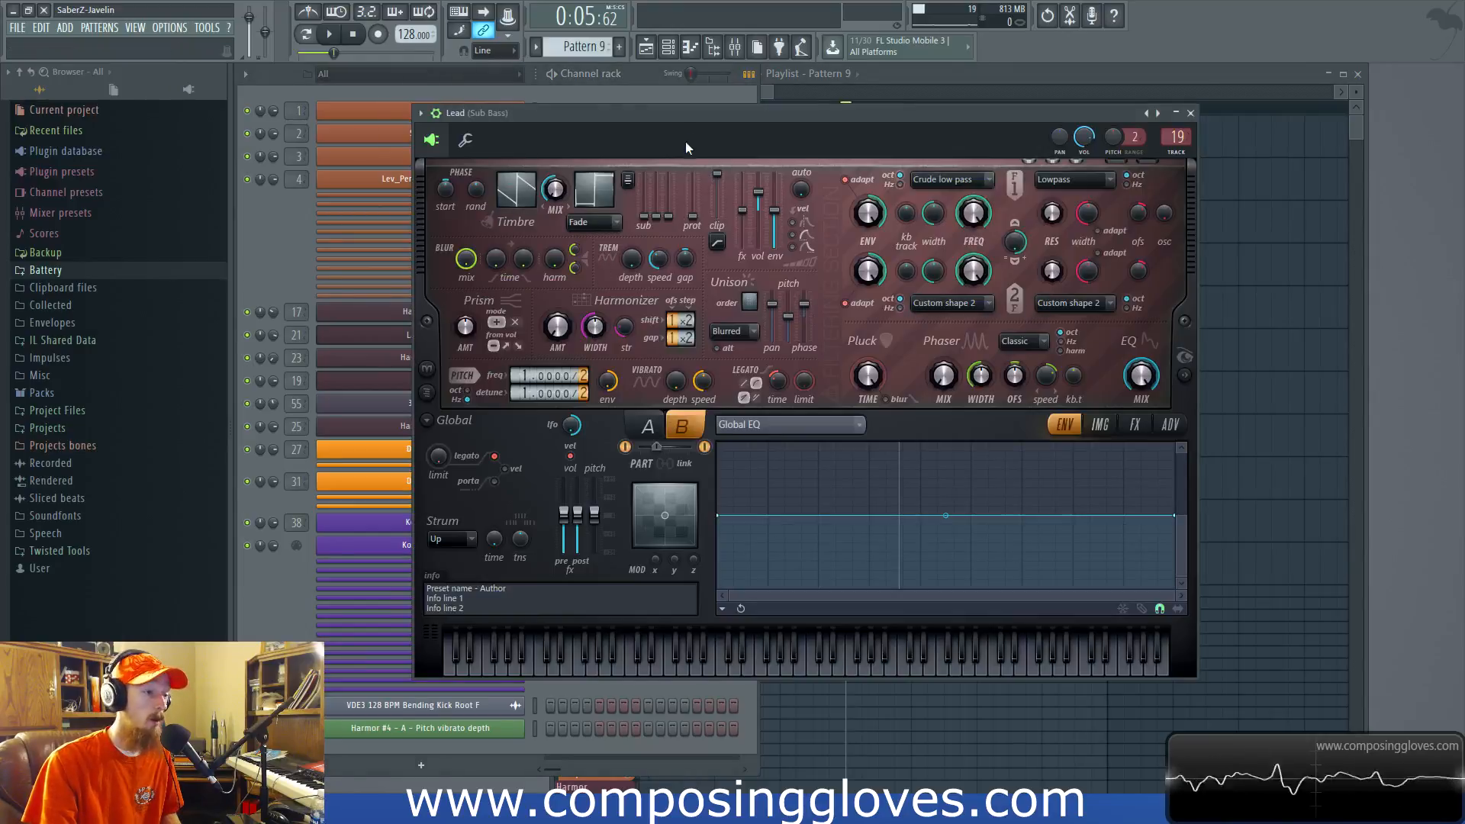
drag(693, 113, 619, 121)
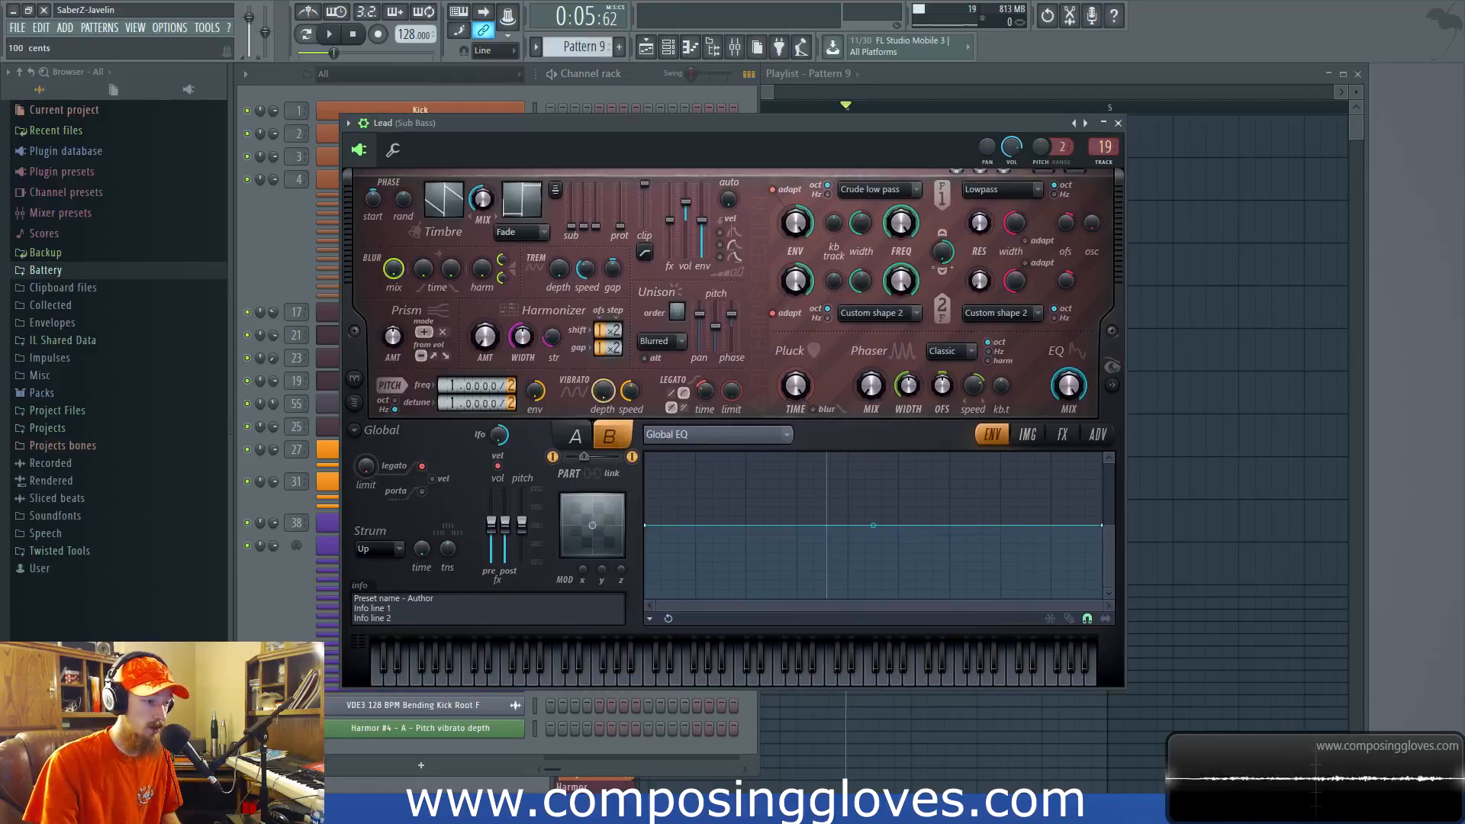
key(space)
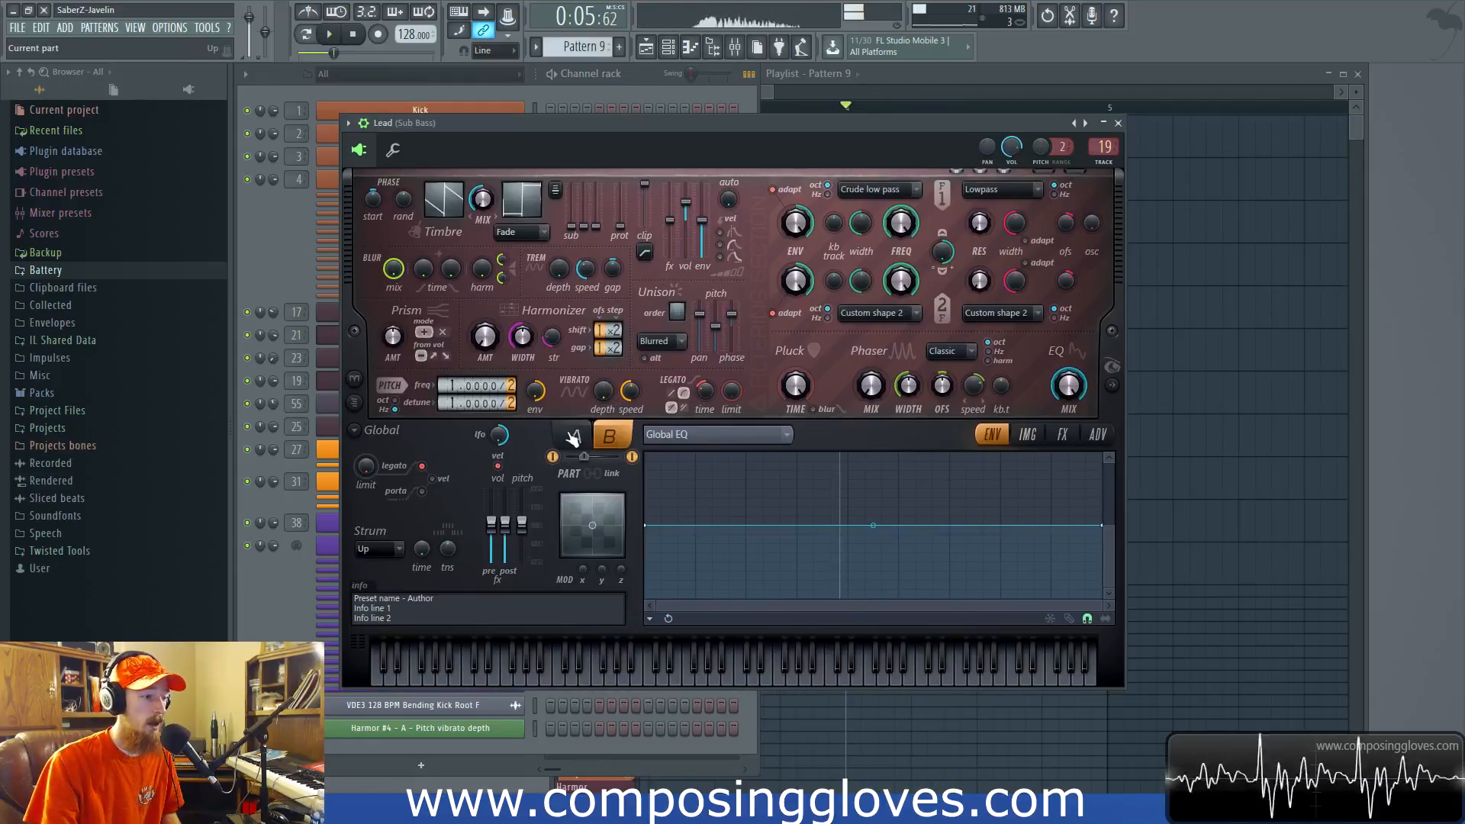
click(576, 437)
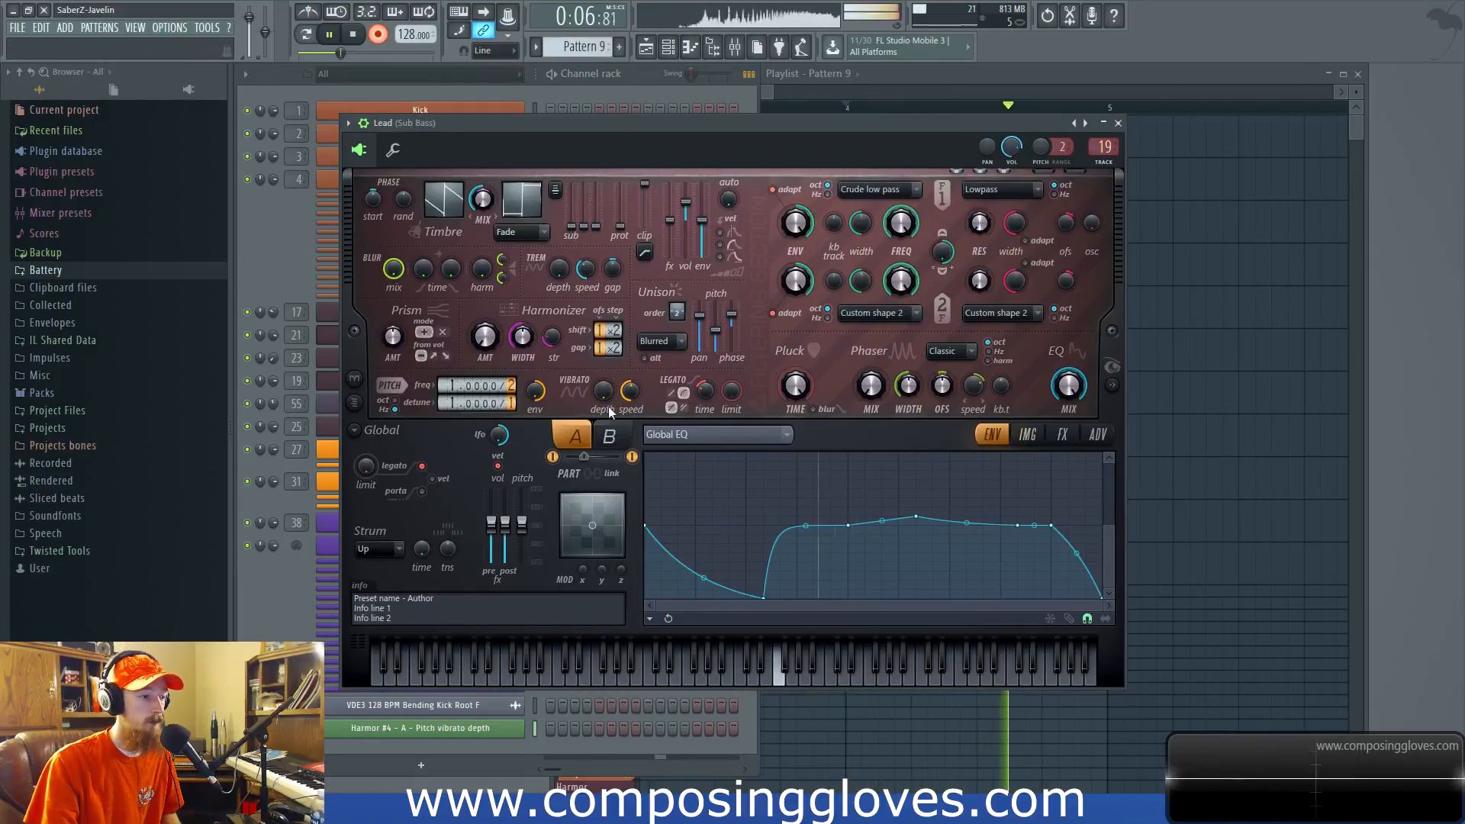
key(space)
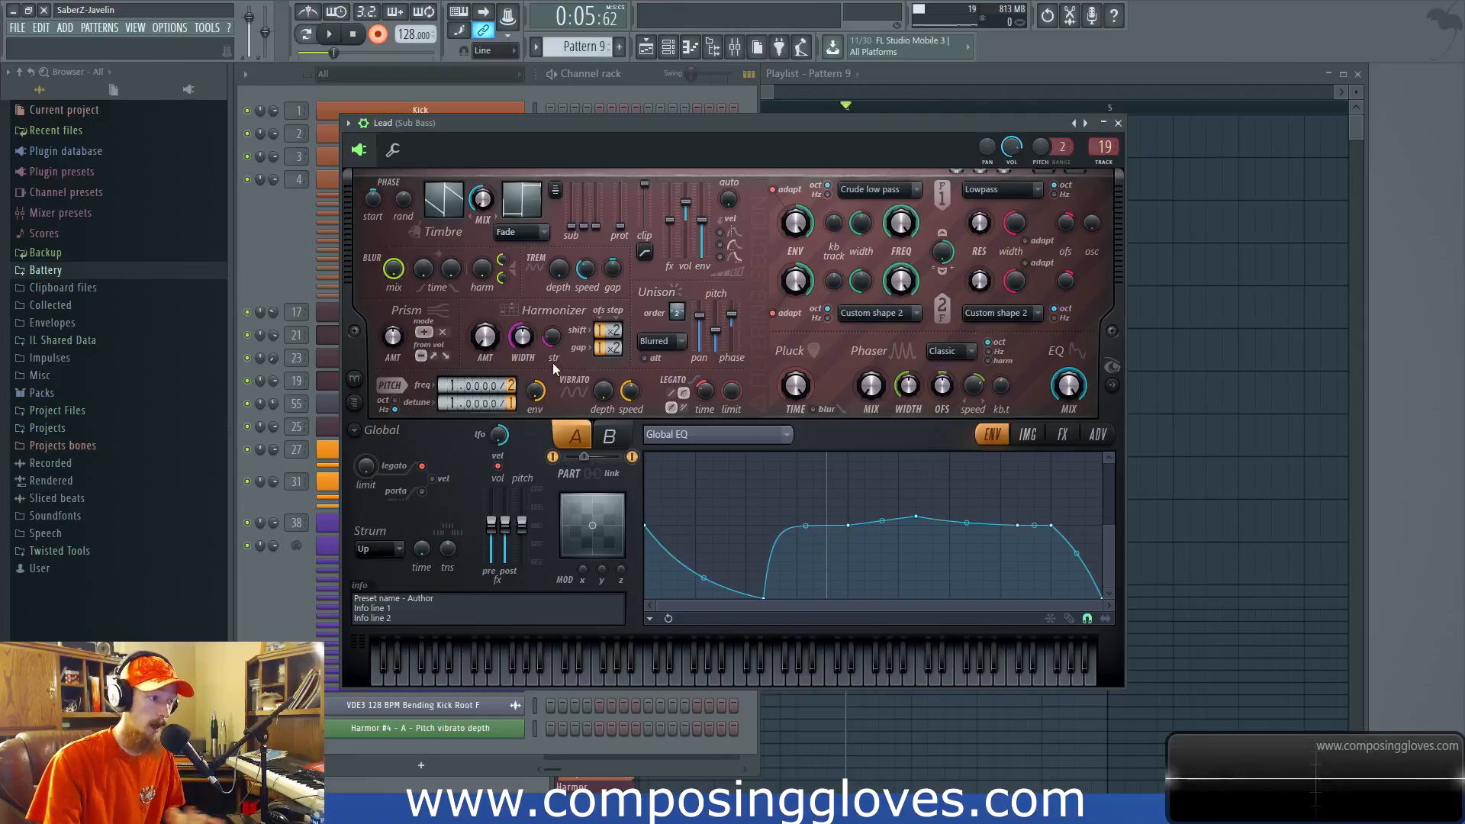
key(space)
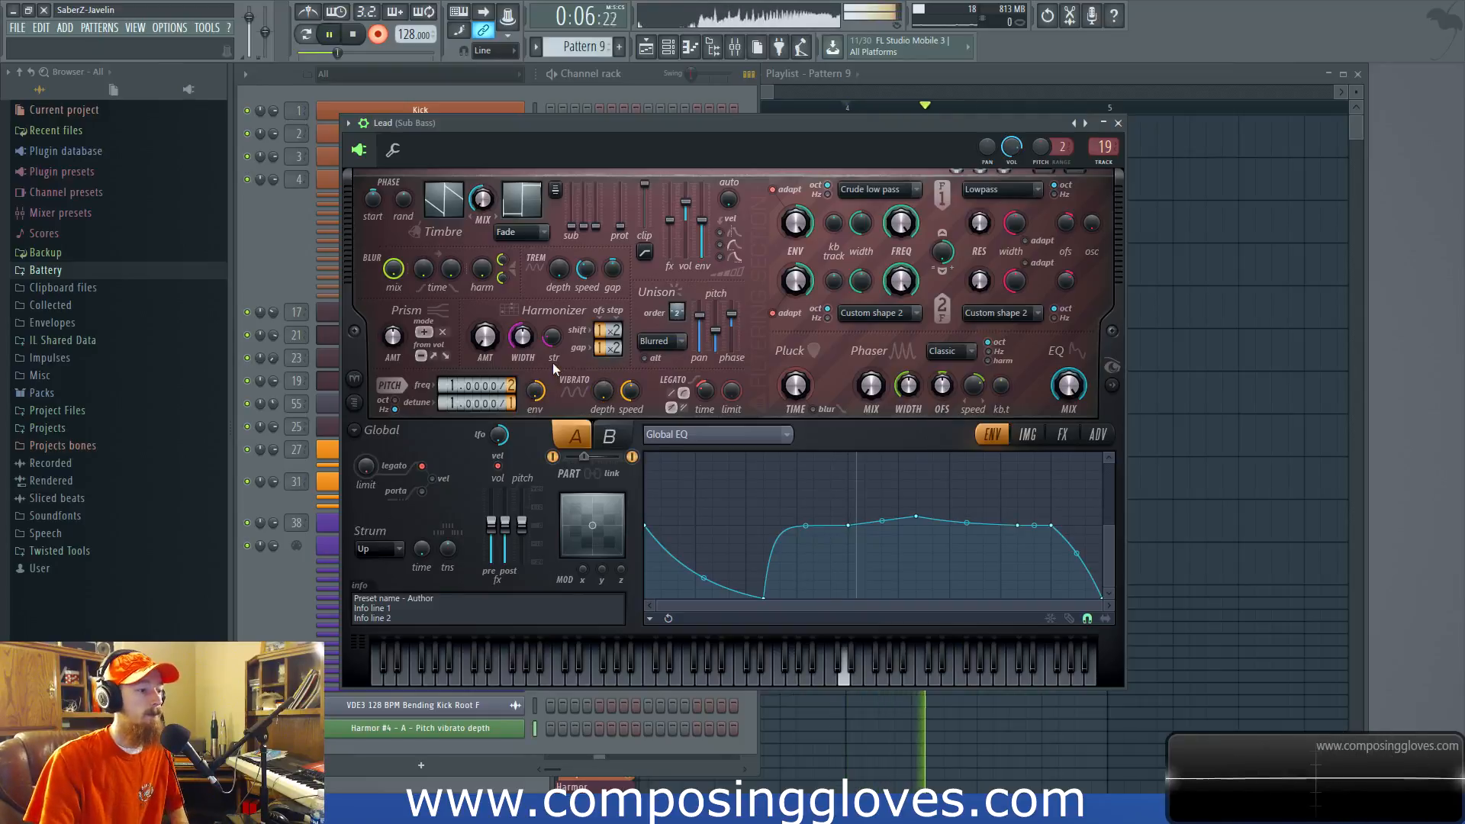
click(1118, 123)
key(space)
Step: Select the 3x Osc mixer track and examine its Fruity parametric EQ 2 curve
click(735, 46)
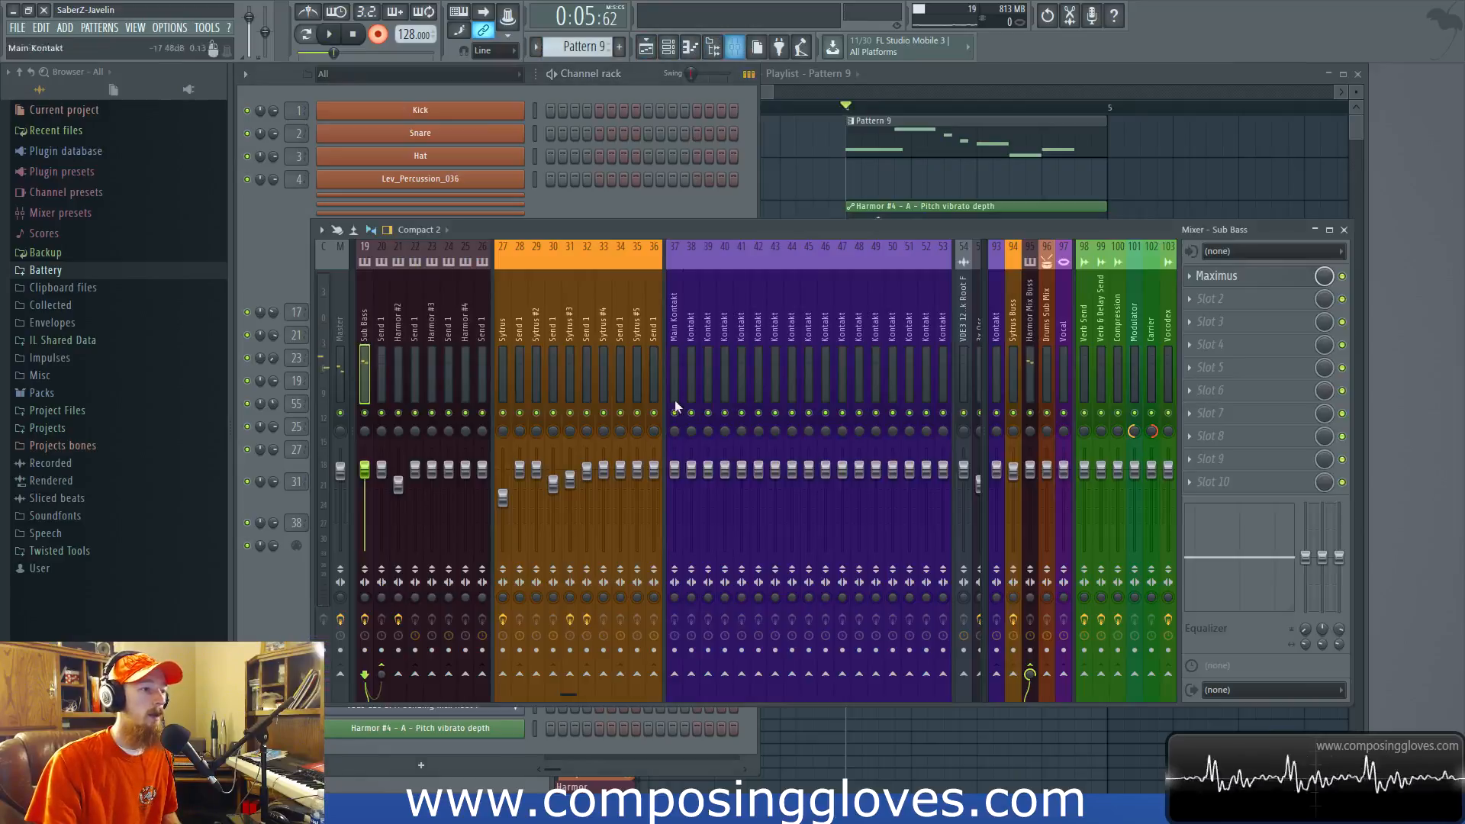
scroll(656, 314, down, 4)
click(675, 319)
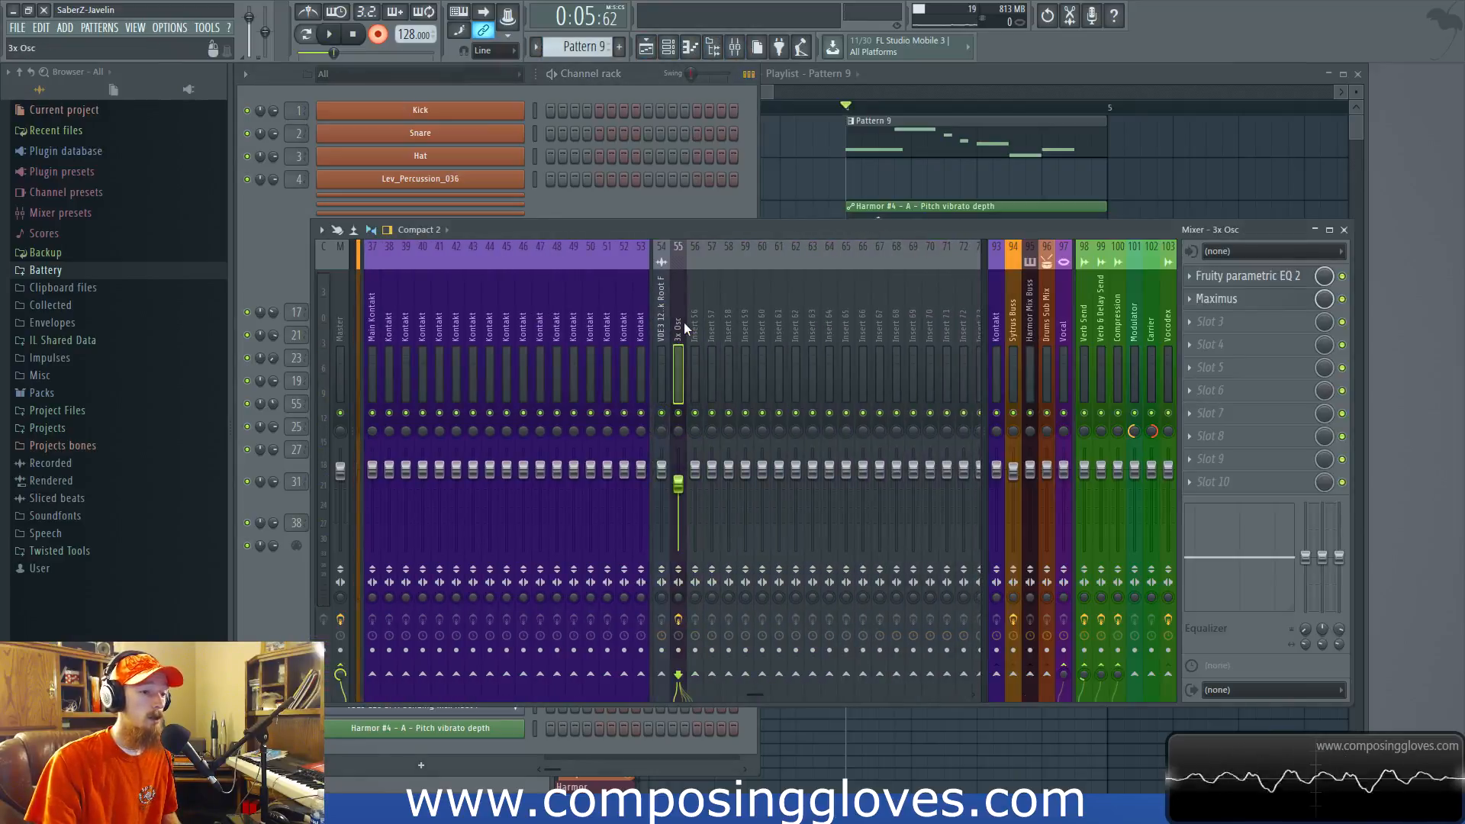
click(1270, 276)
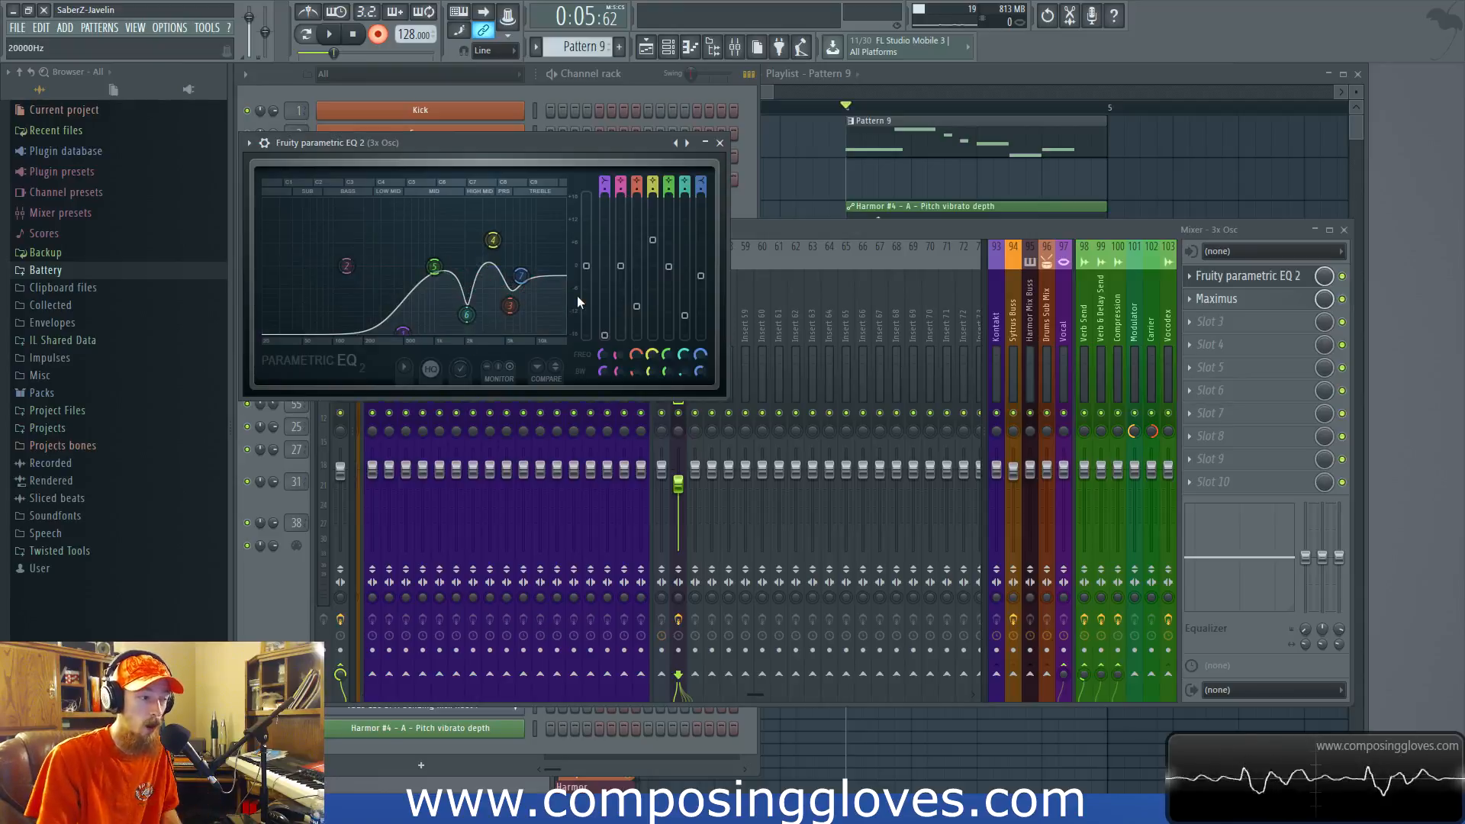
click(1244, 276)
Step: Bypass Maximus on the 3x Osc track, audition the 3x Osc through the parametric EQ, and re-enable Maximus
click(1229, 299)
click(1229, 299)
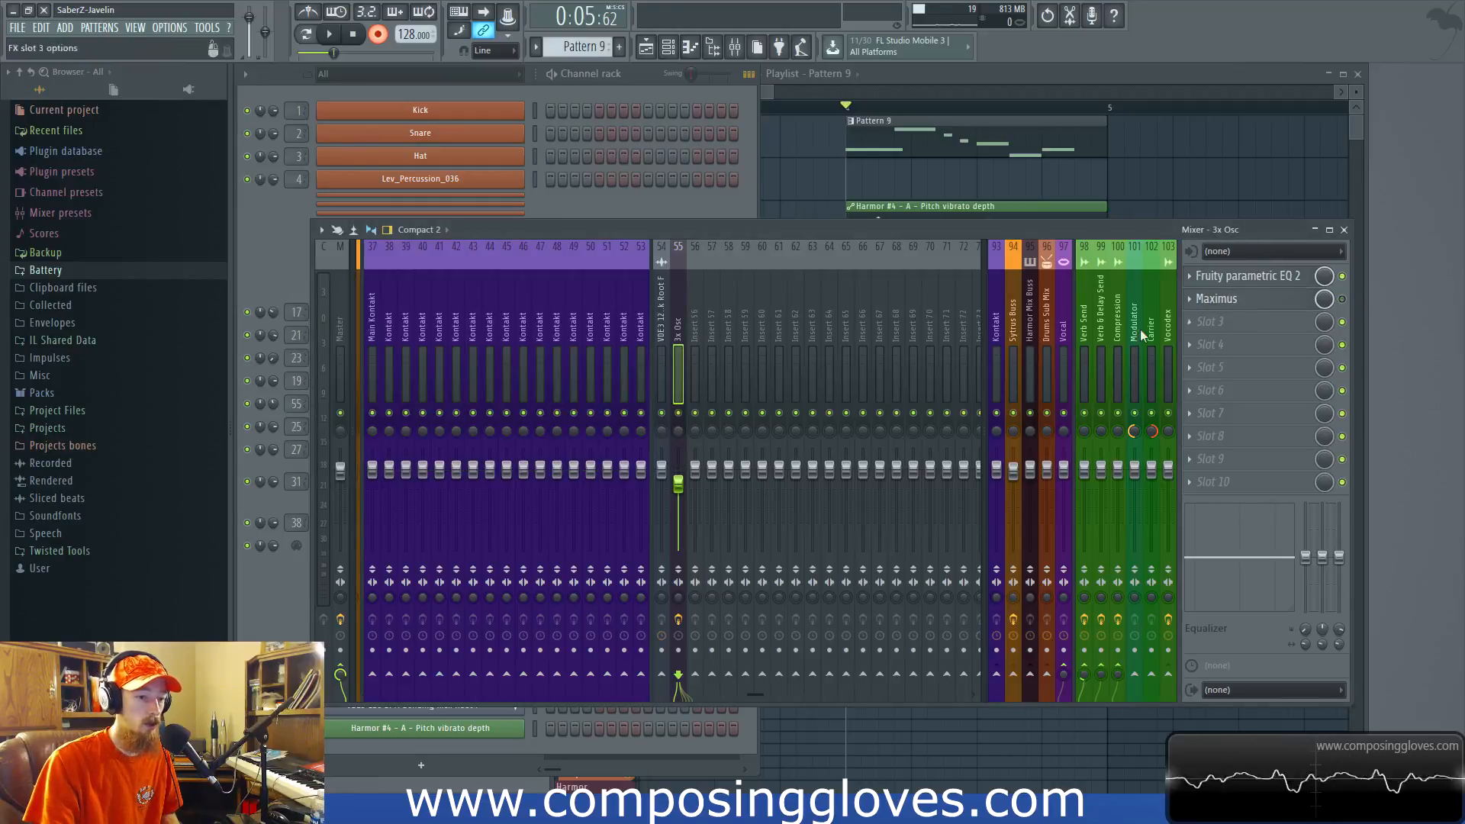
click(607, 195)
click(473, 404)
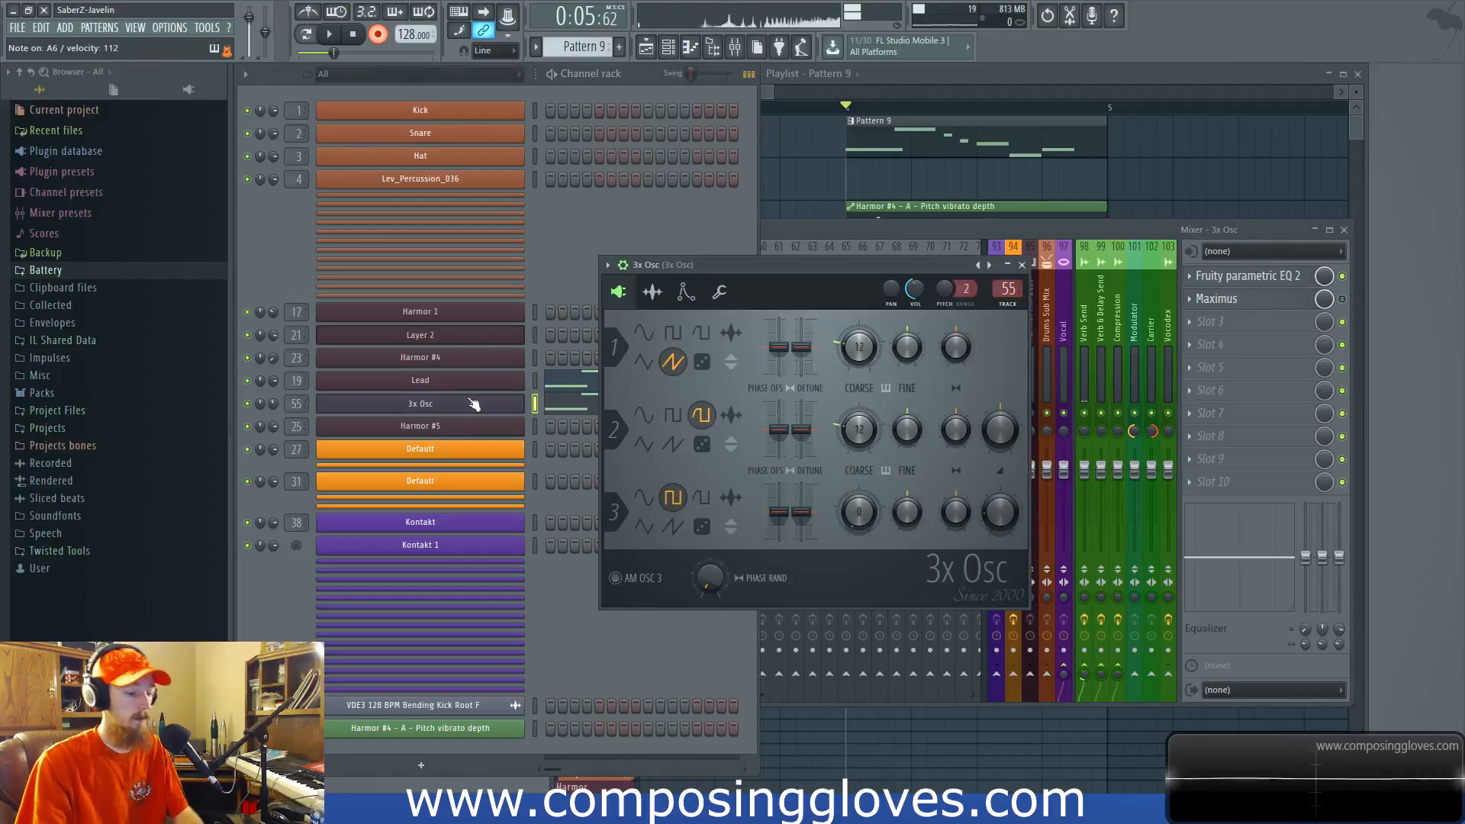
click(1286, 279)
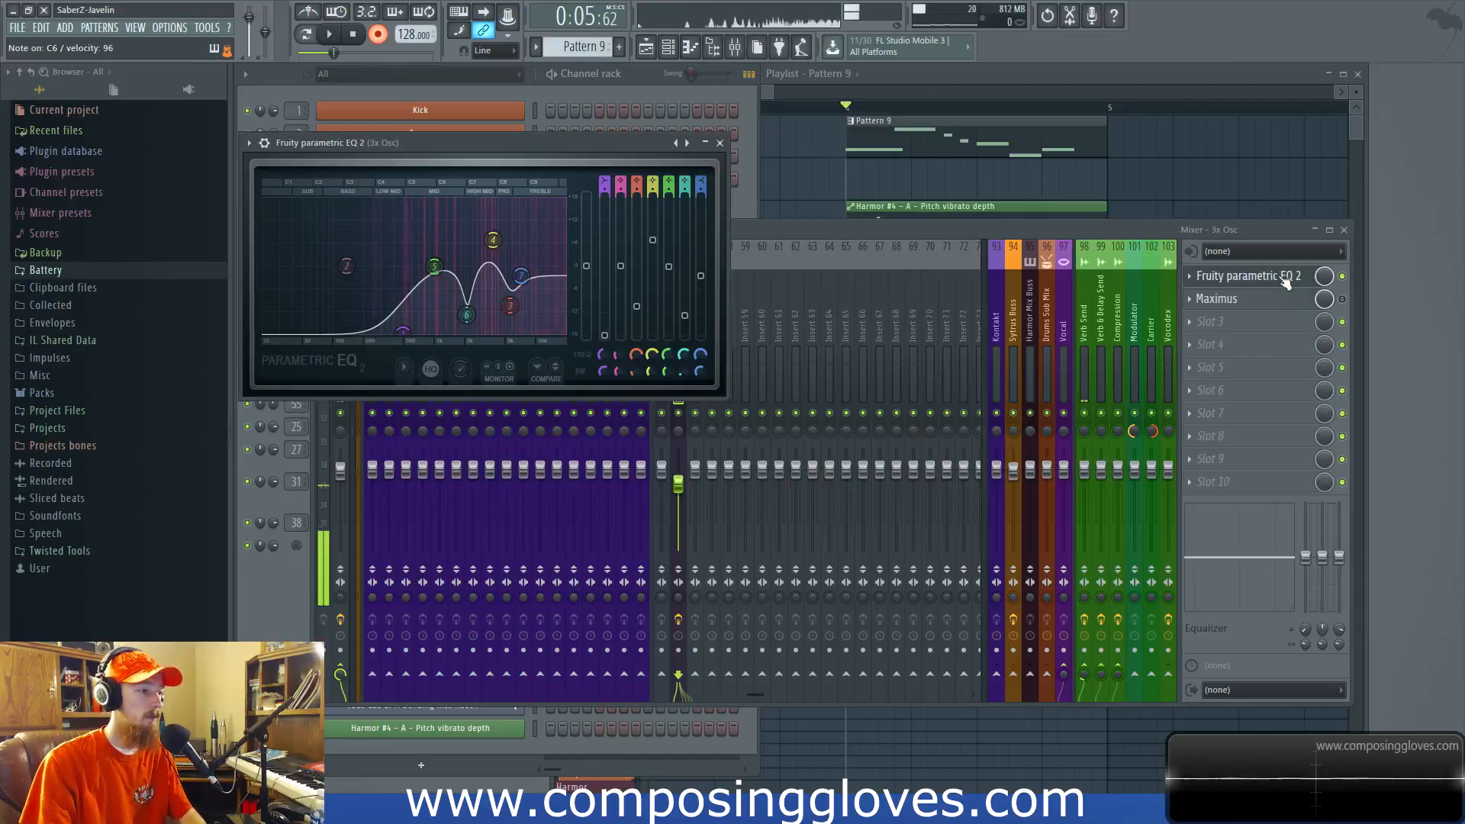
click(1342, 298)
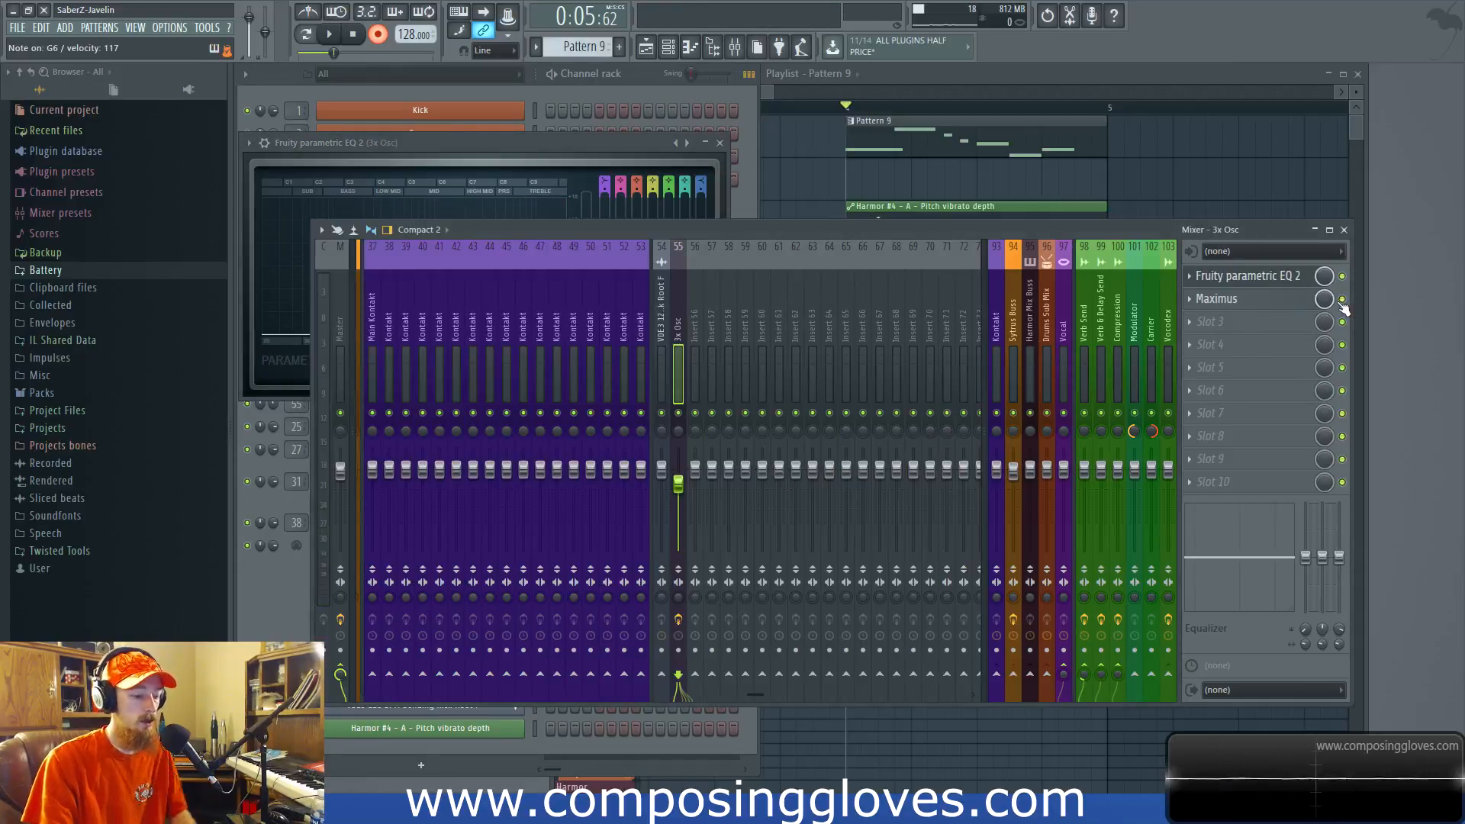
Step: Examine the high, mid and low band compression curves in the 3x Osc track's Maximus, and close both effect windows
click(1197, 300)
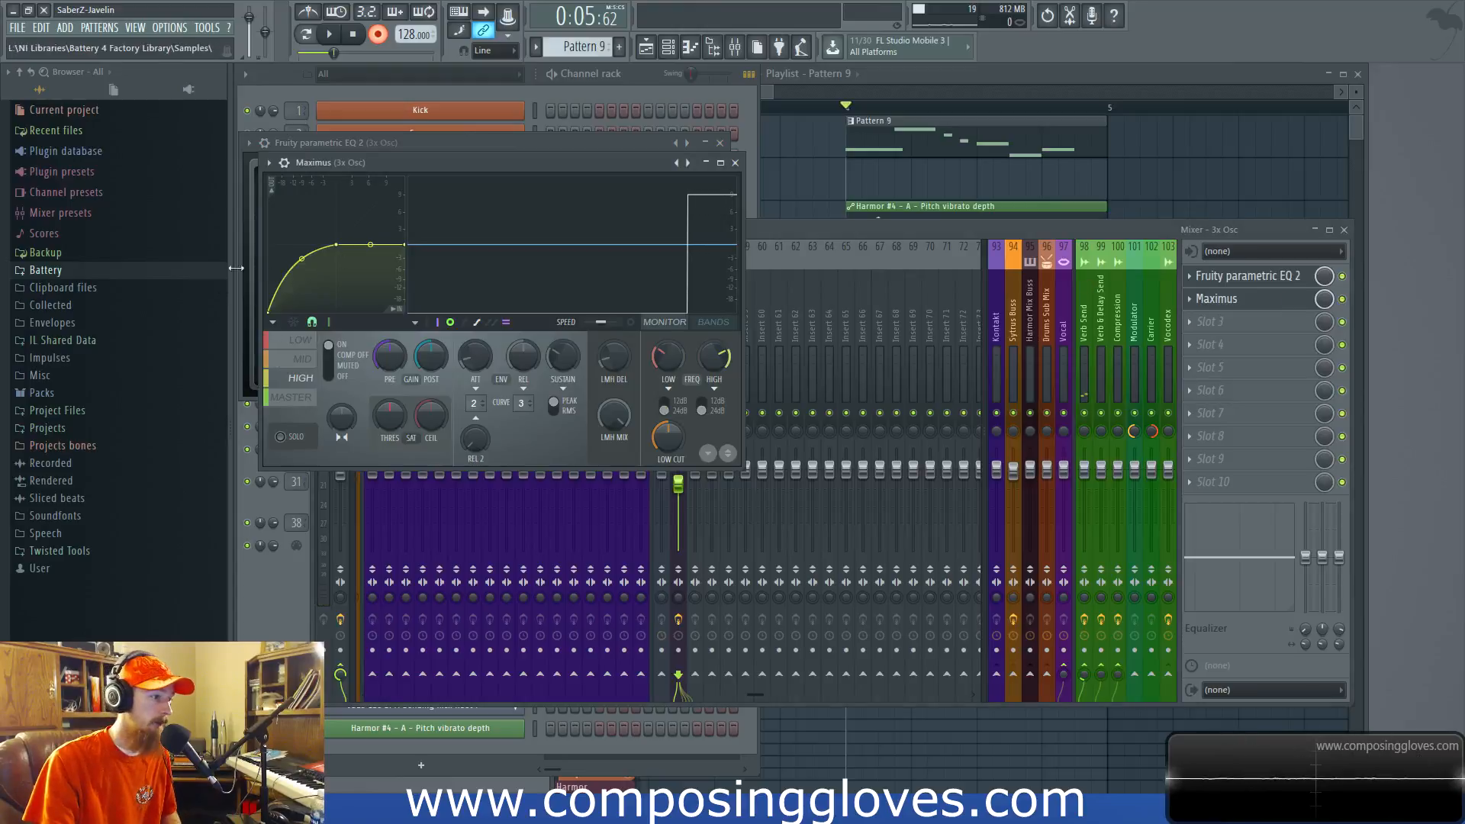
click(297, 359)
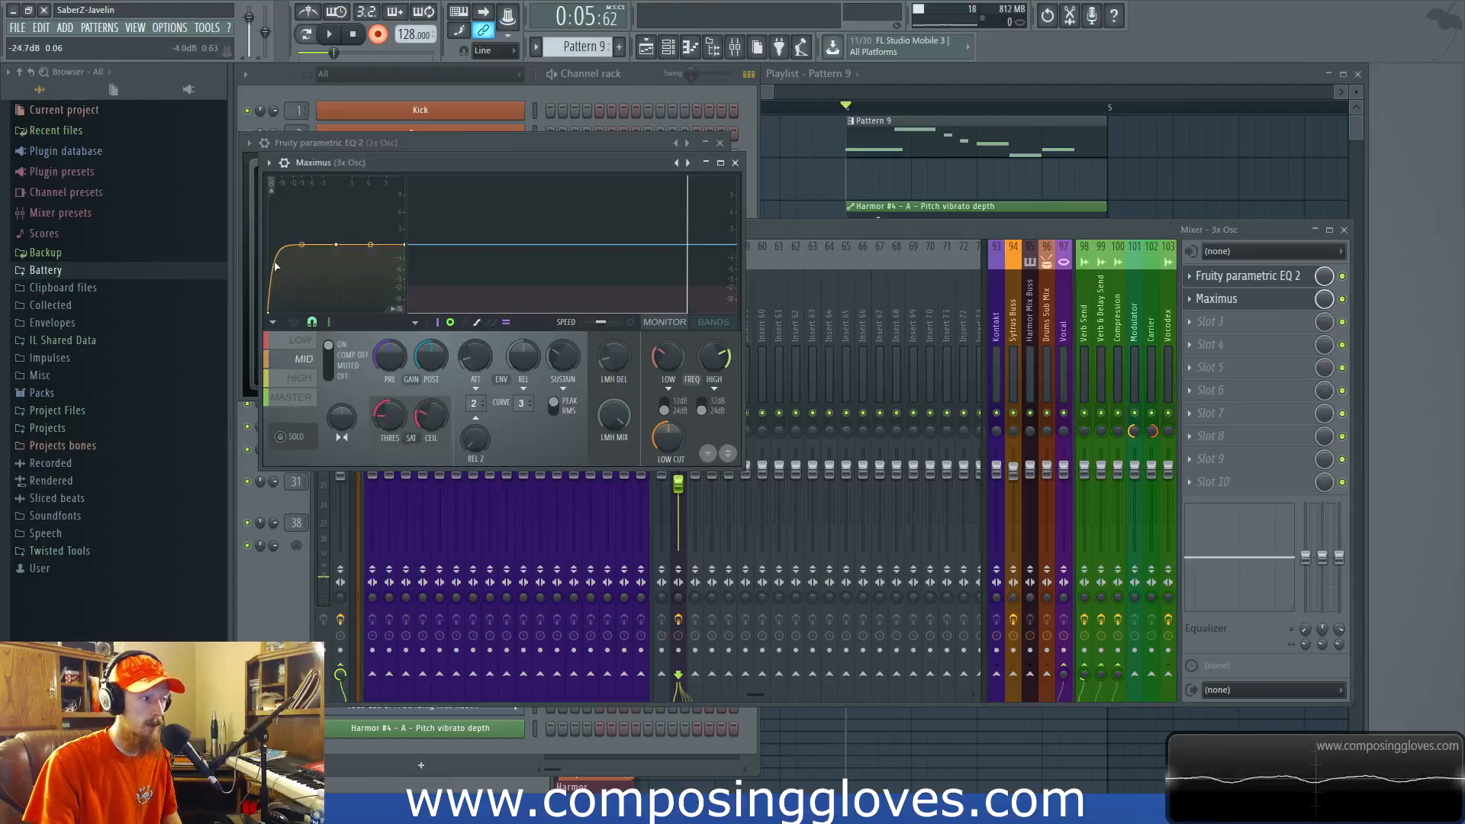
click(301, 340)
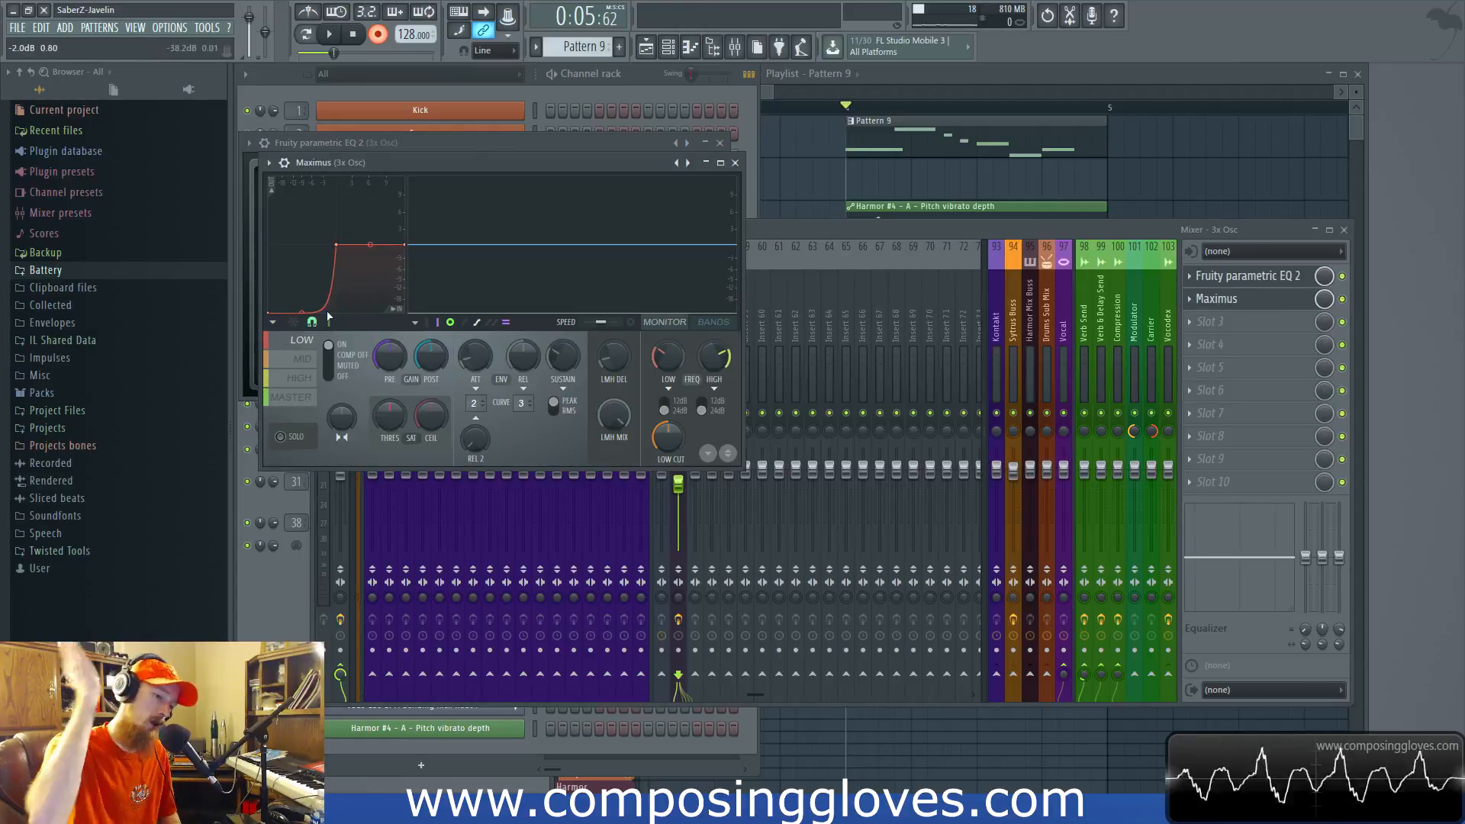
click(294, 362)
click(298, 380)
click(290, 363)
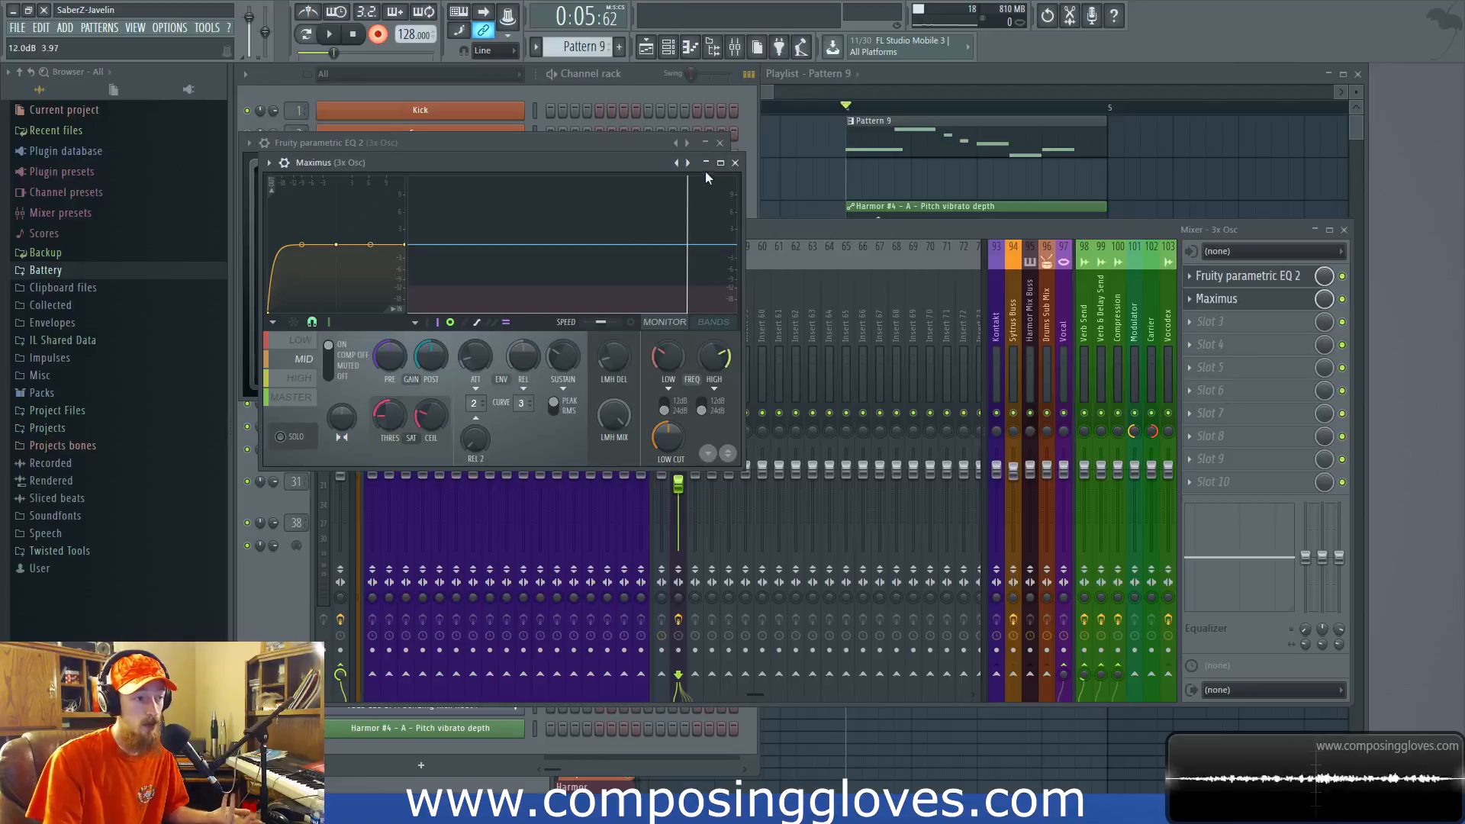
click(734, 162)
click(719, 142)
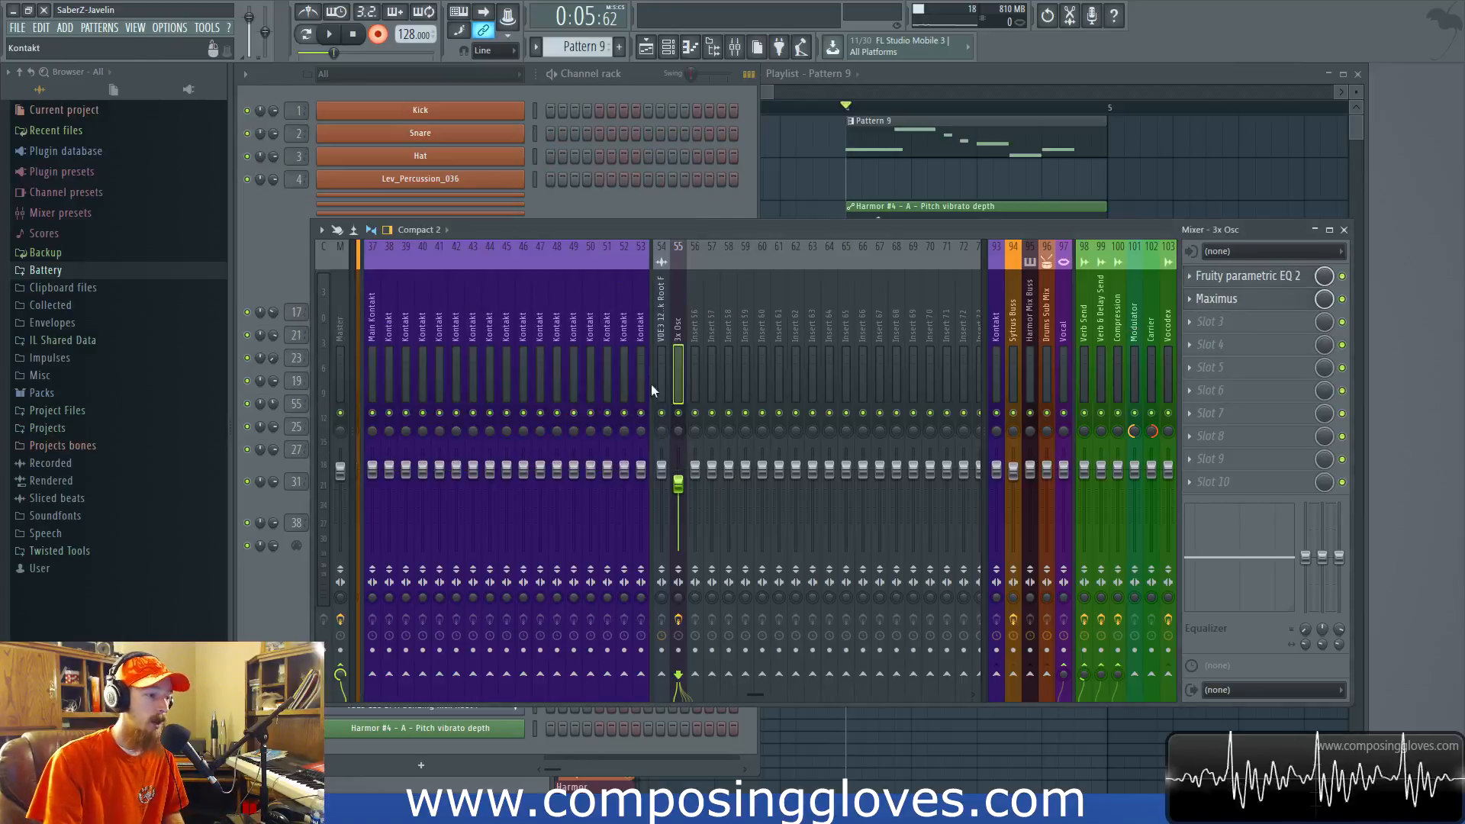
Step: Play the Pattern 9 clip together with its vibrato depth automation in the playlist
scroll(589, 356, left, 7)
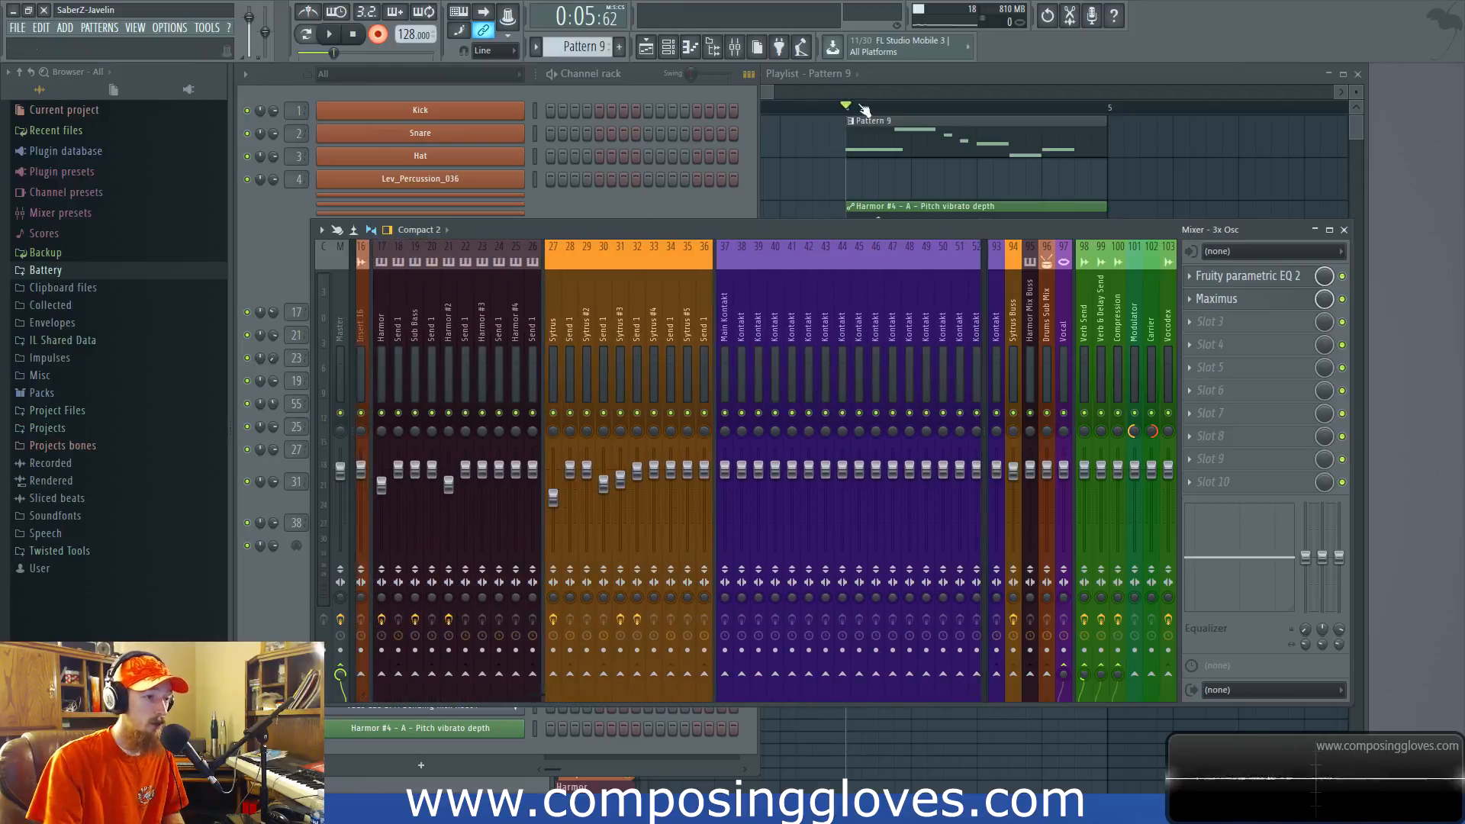
key(space)
click(926, 72)
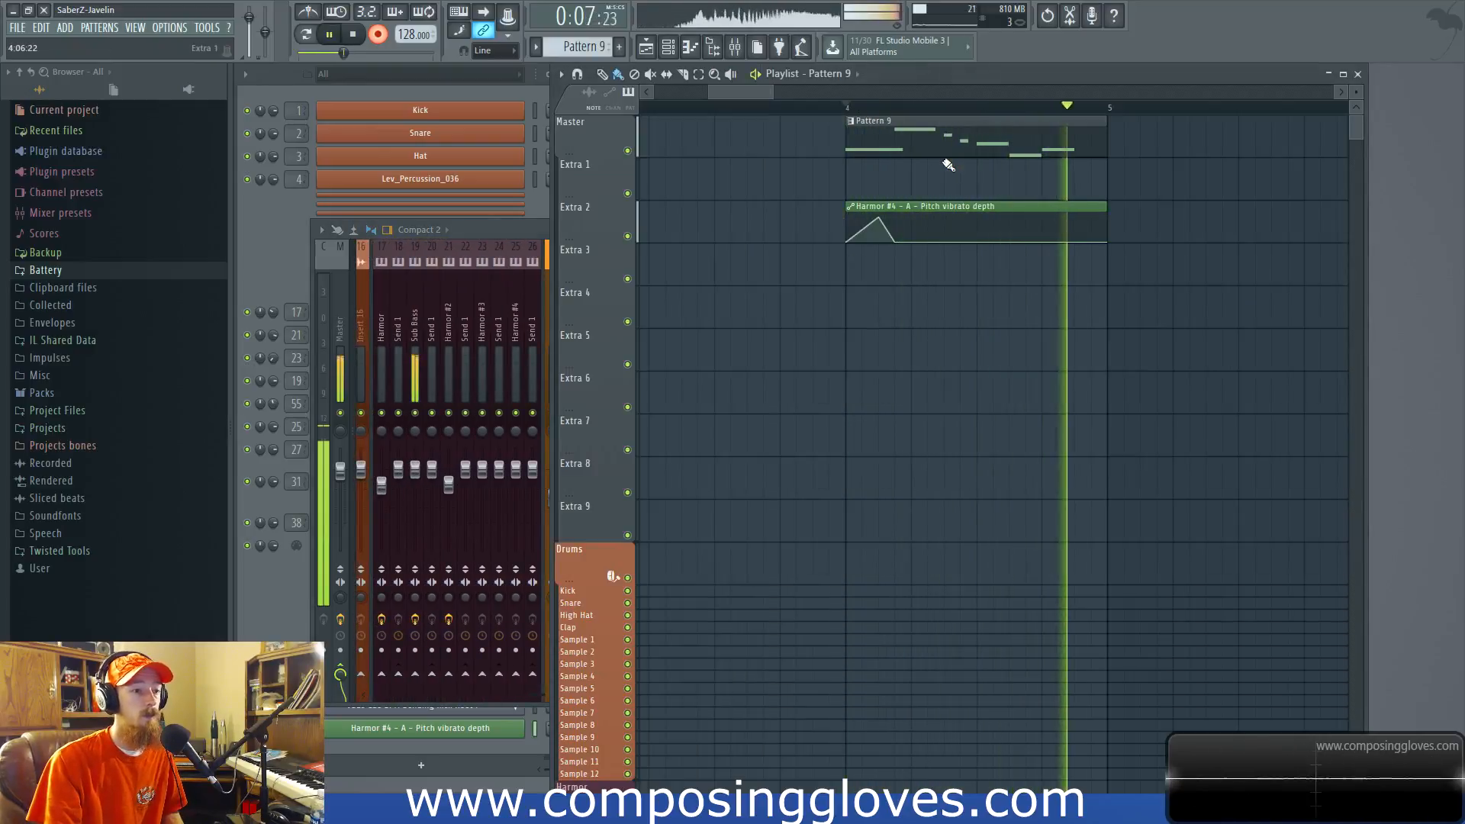
key(space)
scroll(945, 161, down, 4)
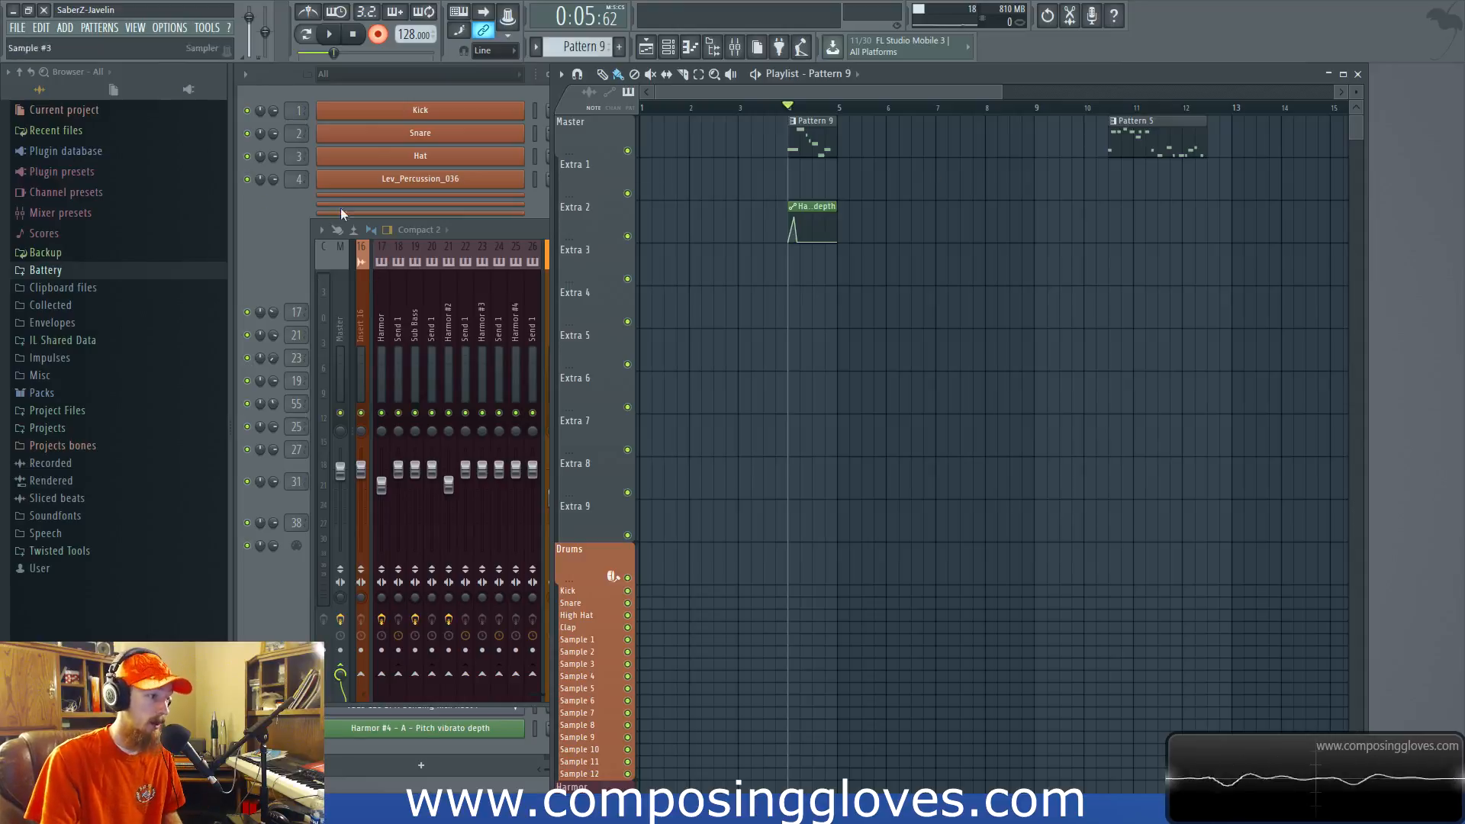
Step: Open the Harmor 1 and Layer 2 synths in turn from the channel rack and audition their sounds
key(F6)
click(473, 316)
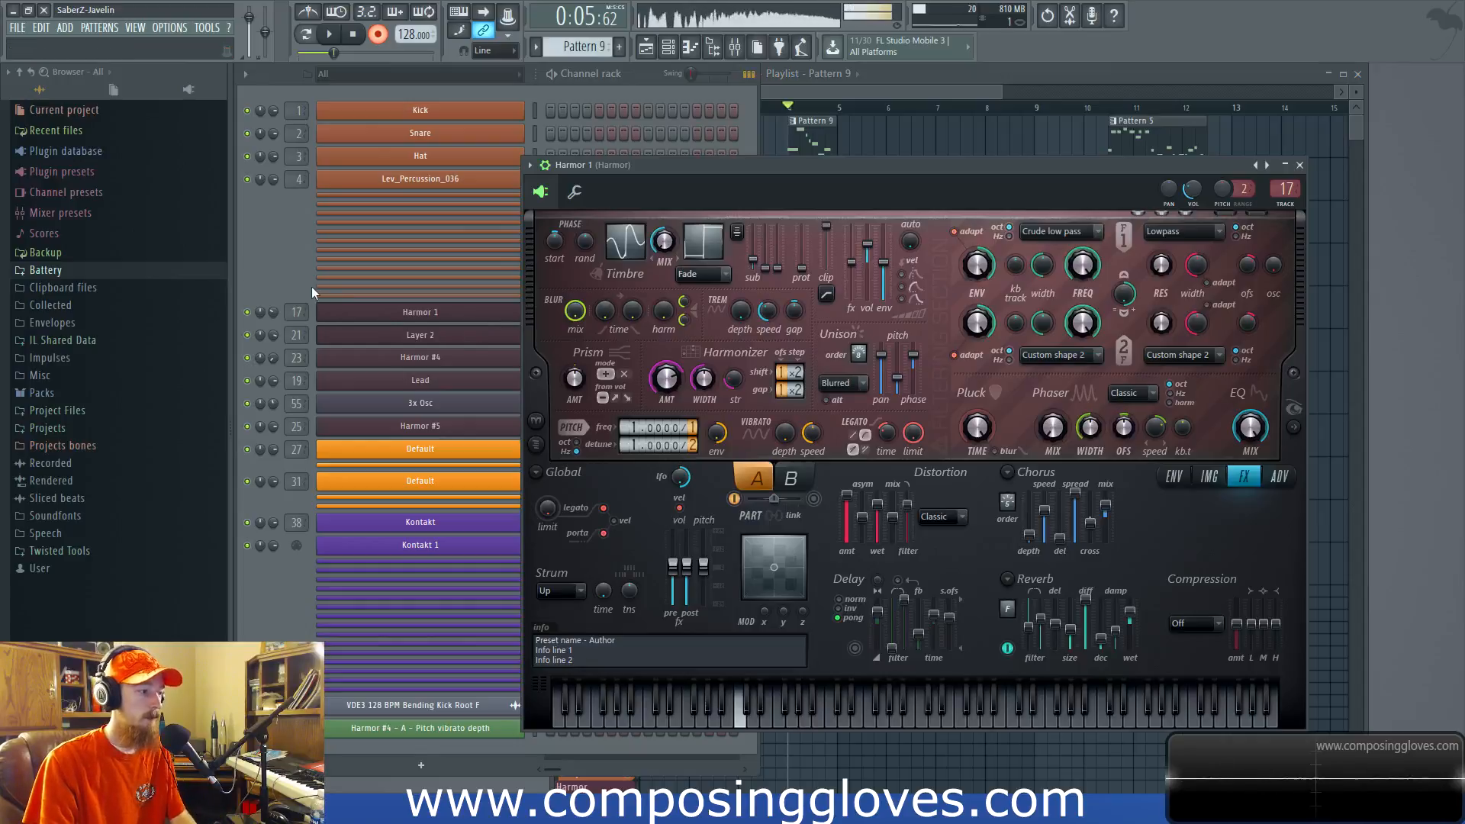
click(382, 312)
click(409, 336)
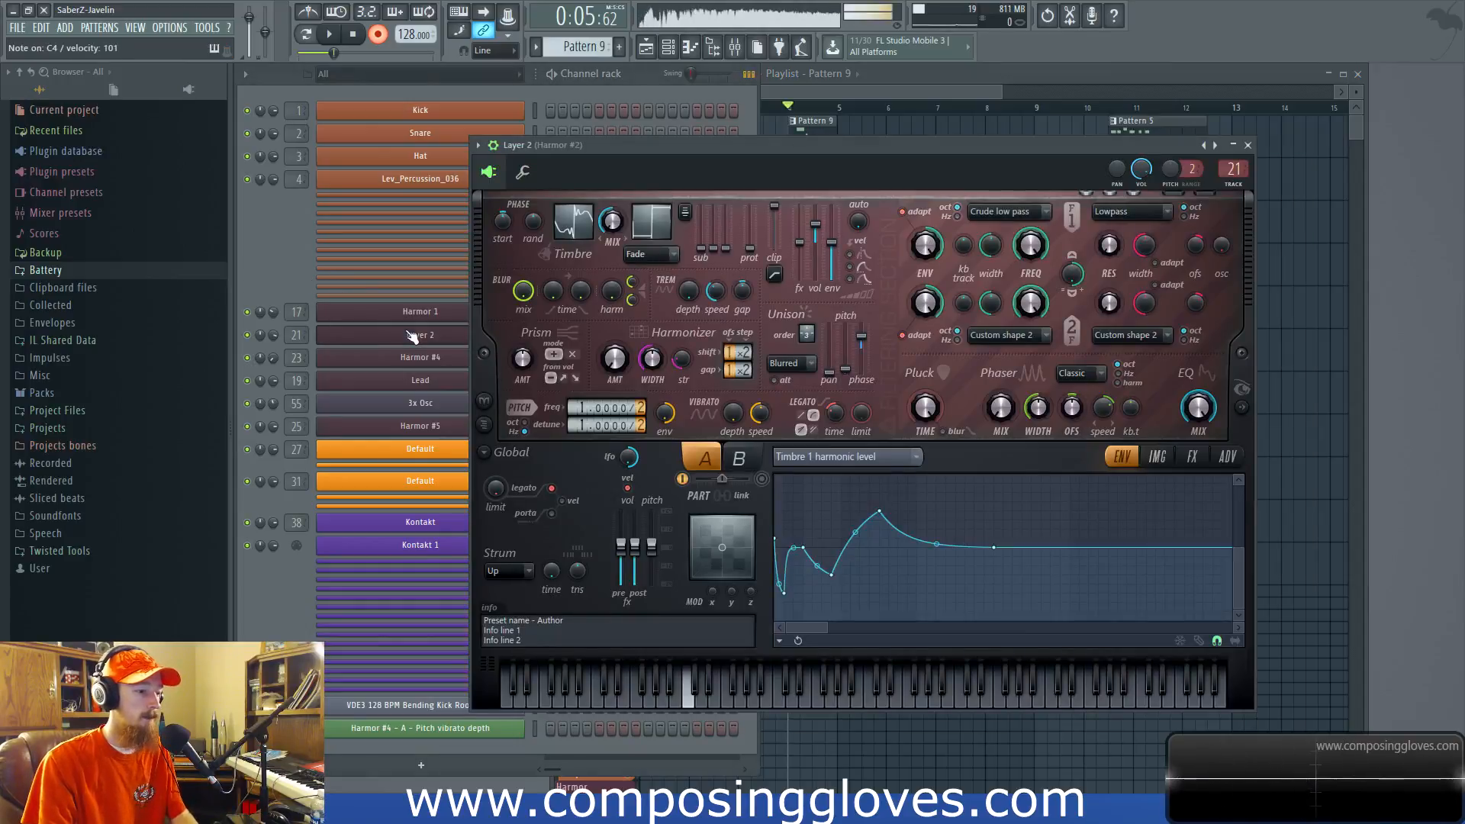
click(286, 243)
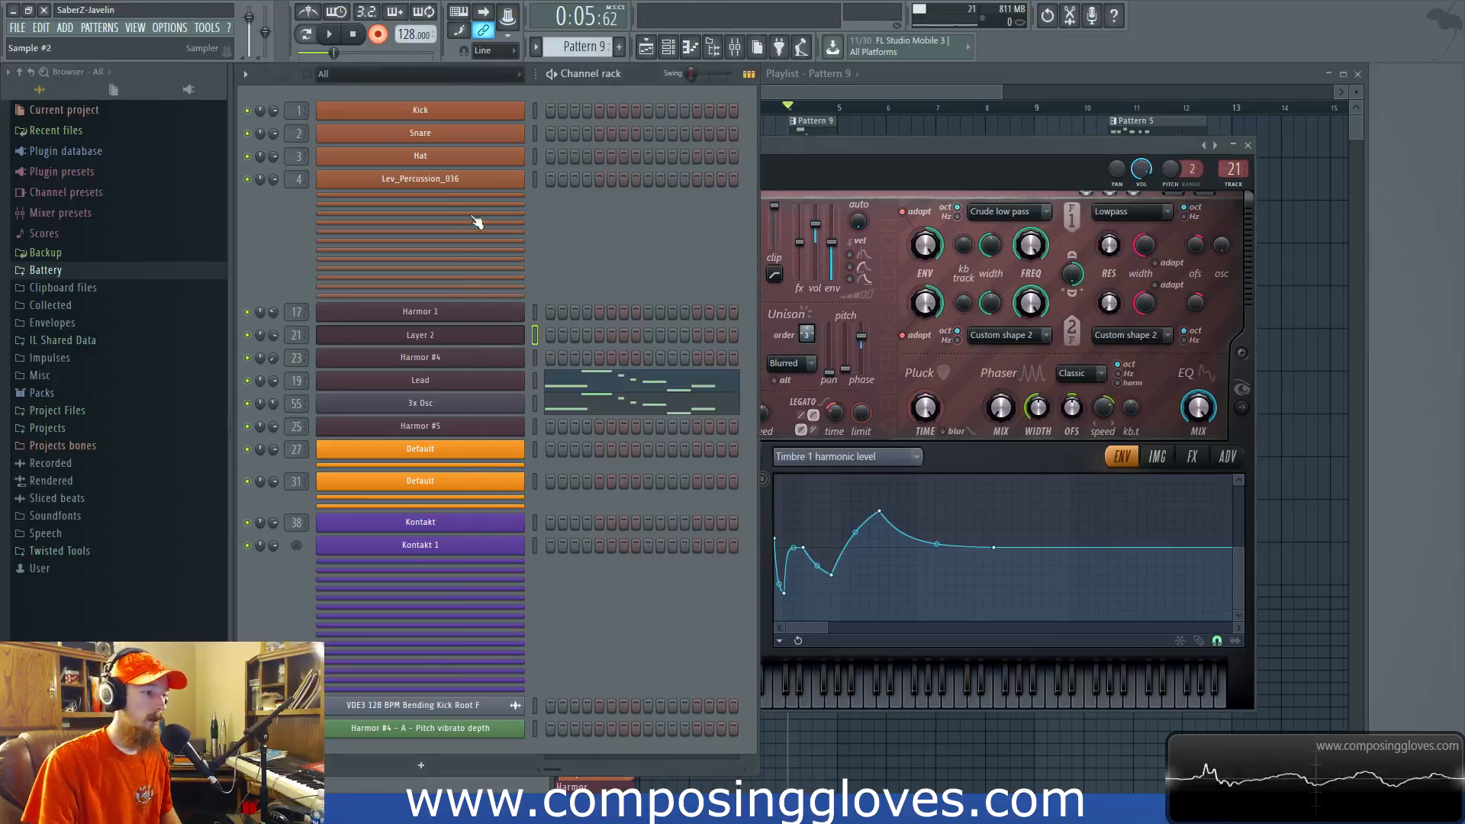
Step: Switch to pattern playback, select Pattern 2 with the Harmor 1 and Layer 2 notes, and play it
scroll(585, 49, down, 2)
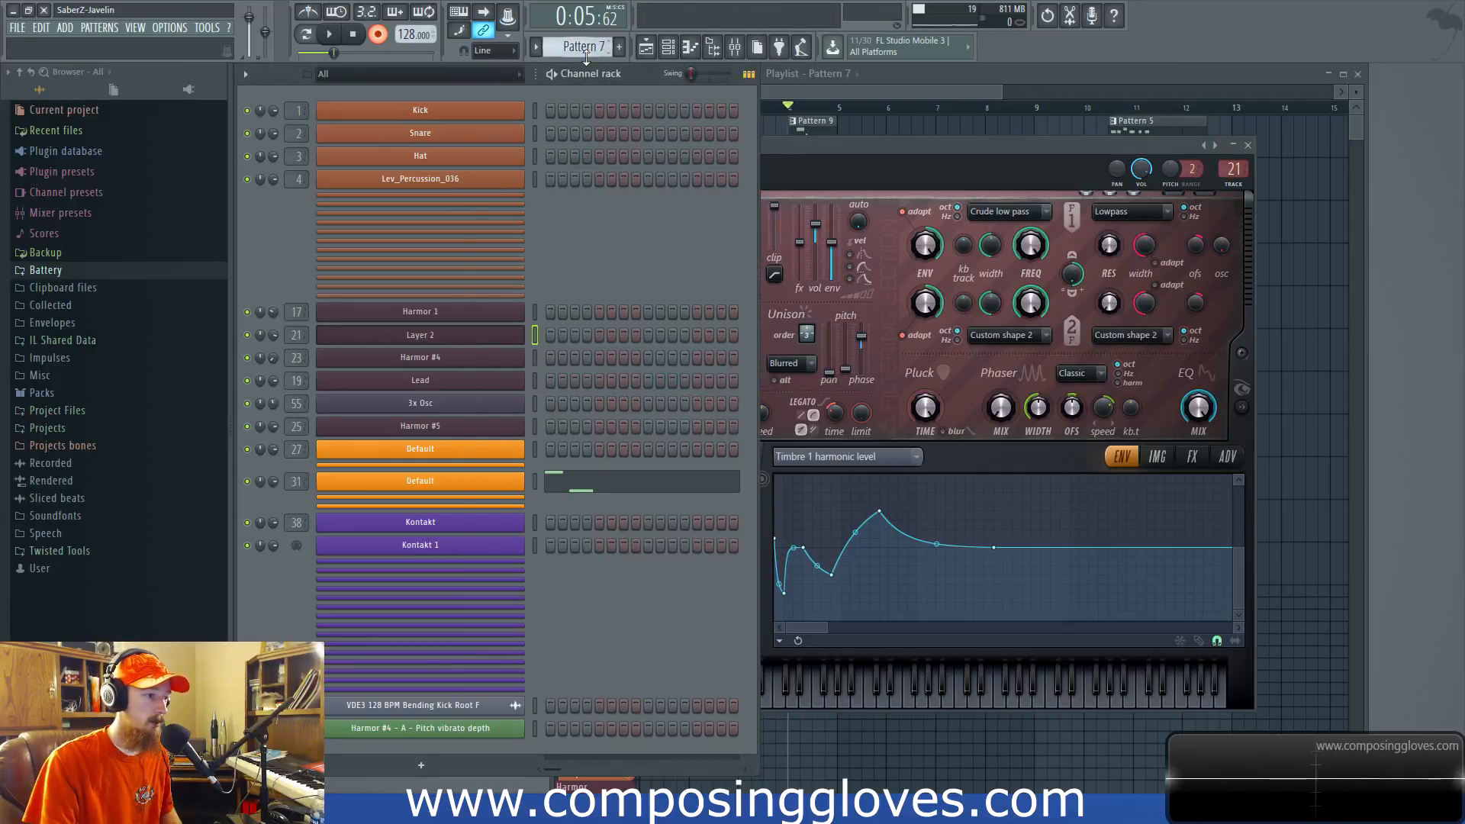
scroll(586, 50, down, 1)
click(330, 35)
click(329, 35)
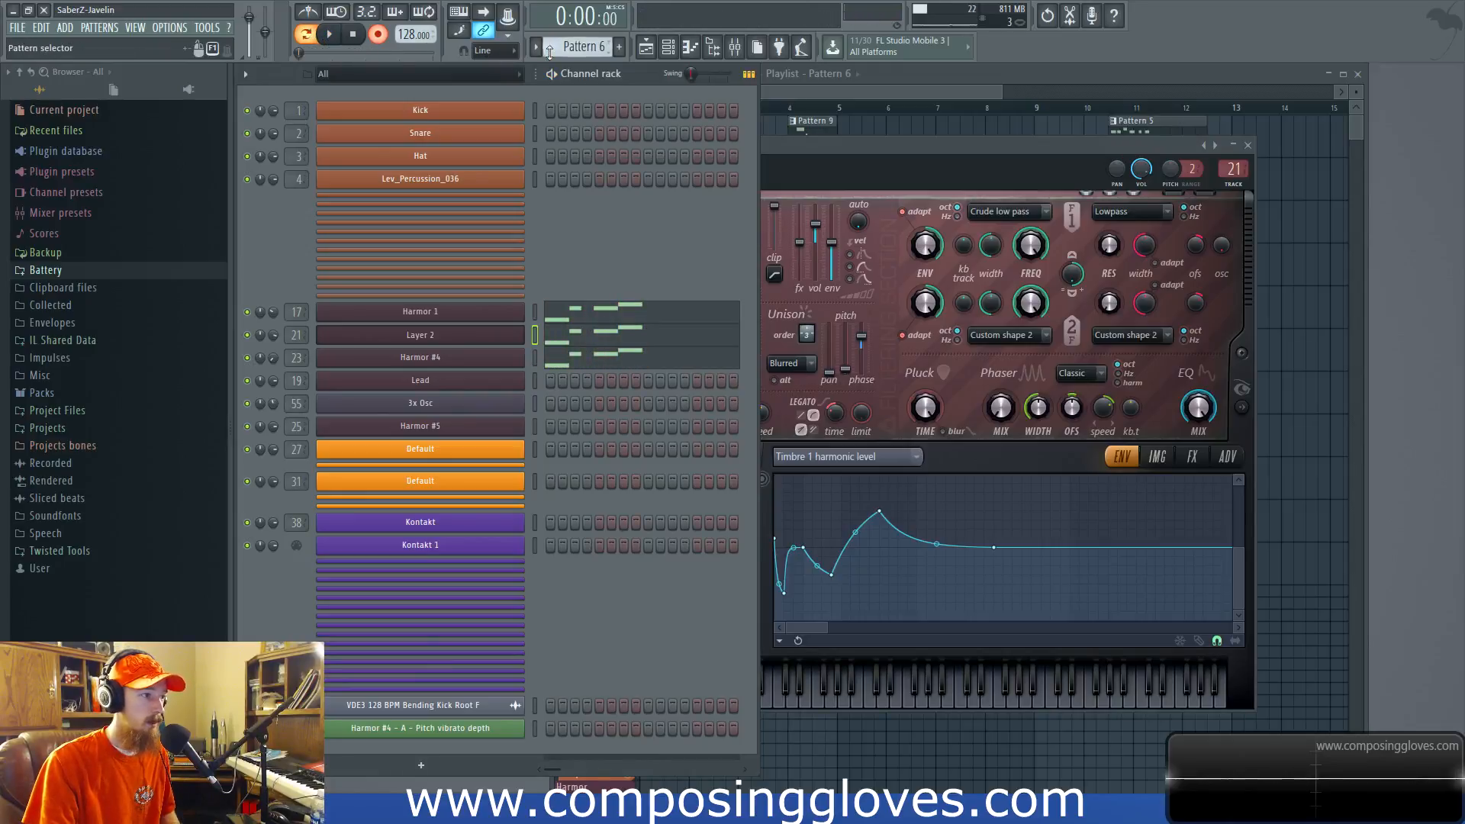
scroll(558, 49, down, 2)
scroll(558, 49, down, 1)
key(space)
scroll(558, 49, down, 1)
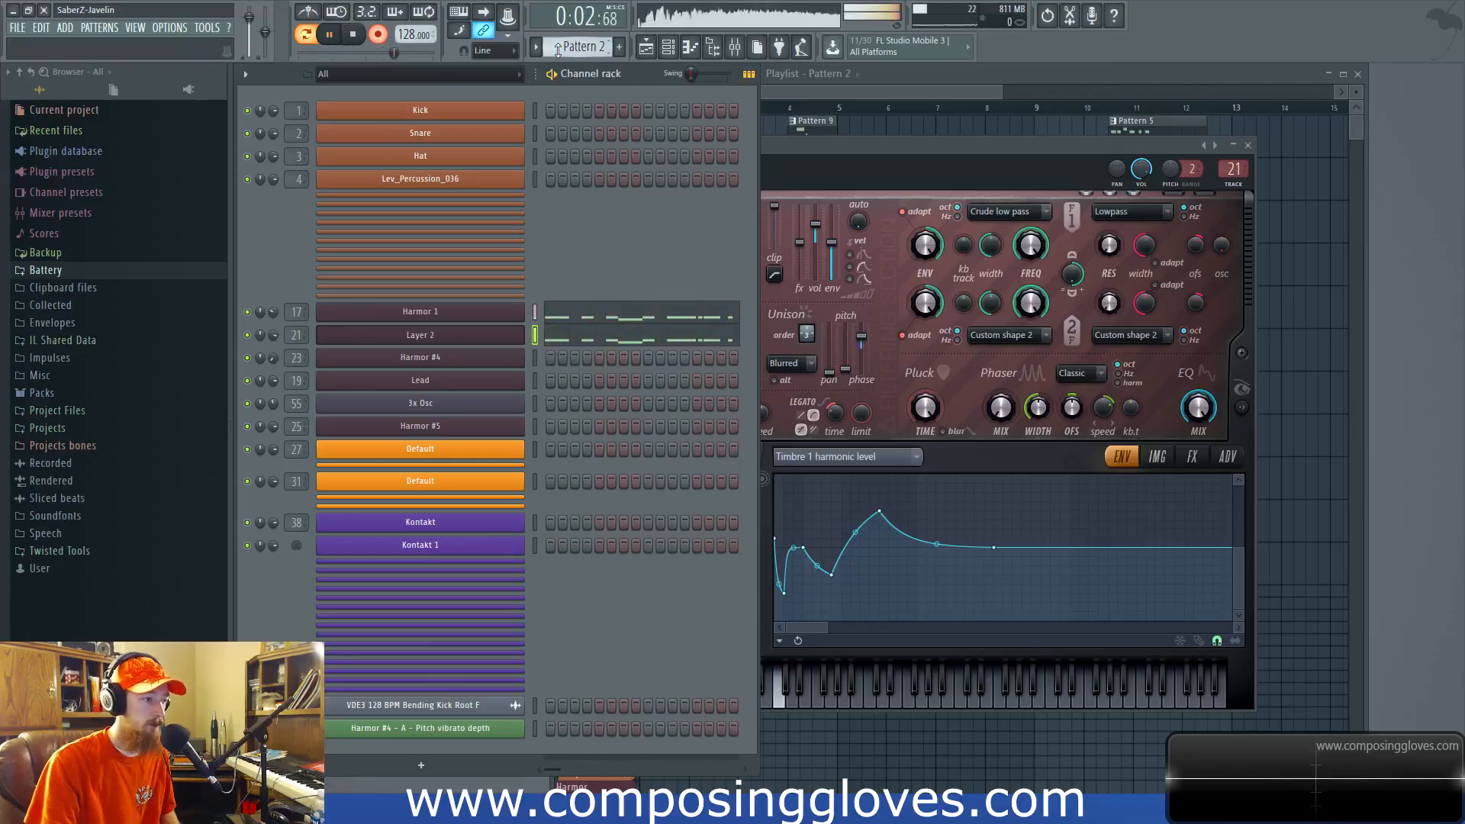
key(space)
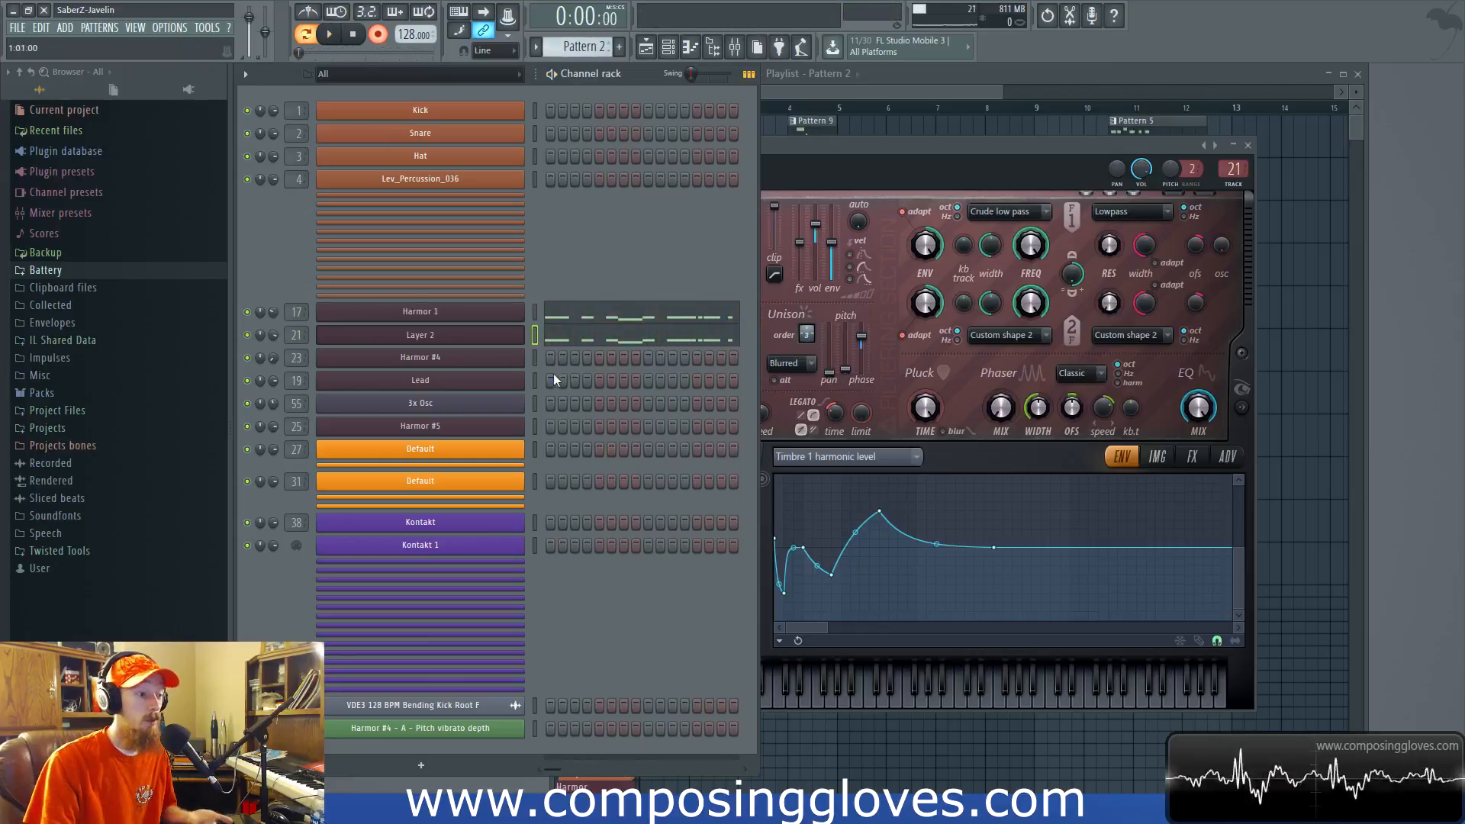
Step: Take another look at the Layer 2 synth settings, close the synth and return to the playlist
click(418, 335)
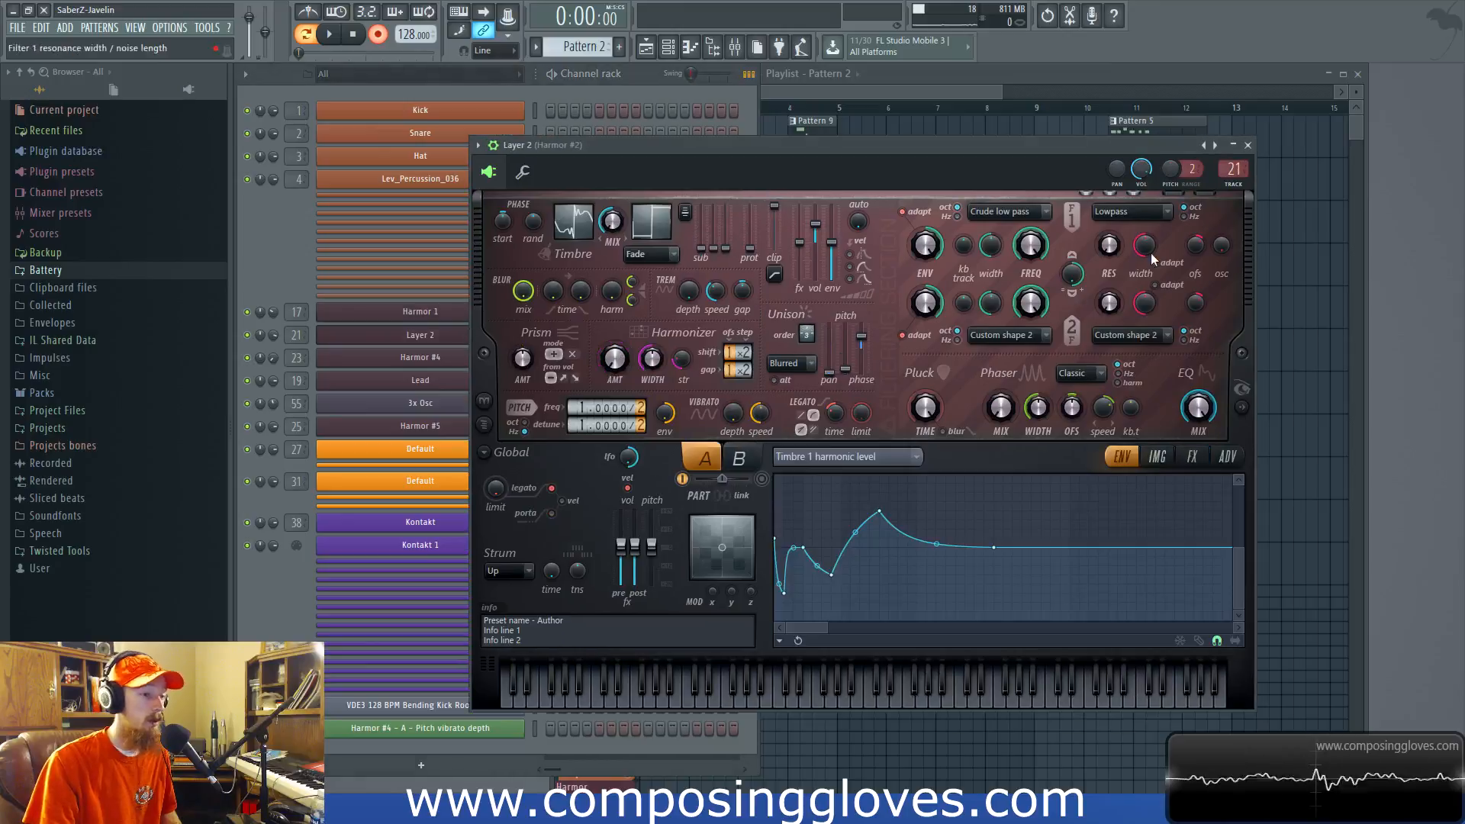
click(1248, 145)
click(1032, 345)
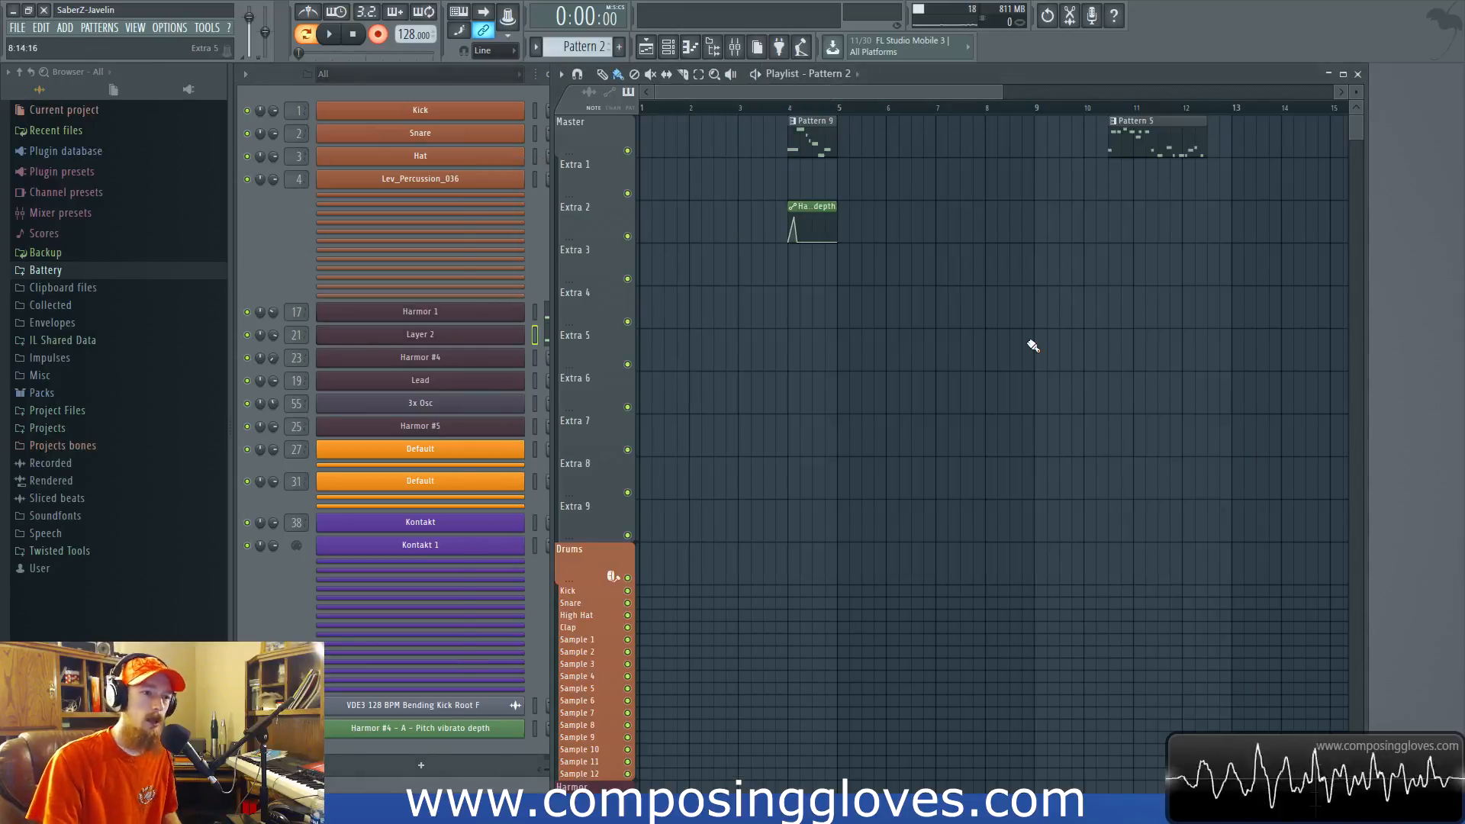
scroll(1032, 345, down, 1)
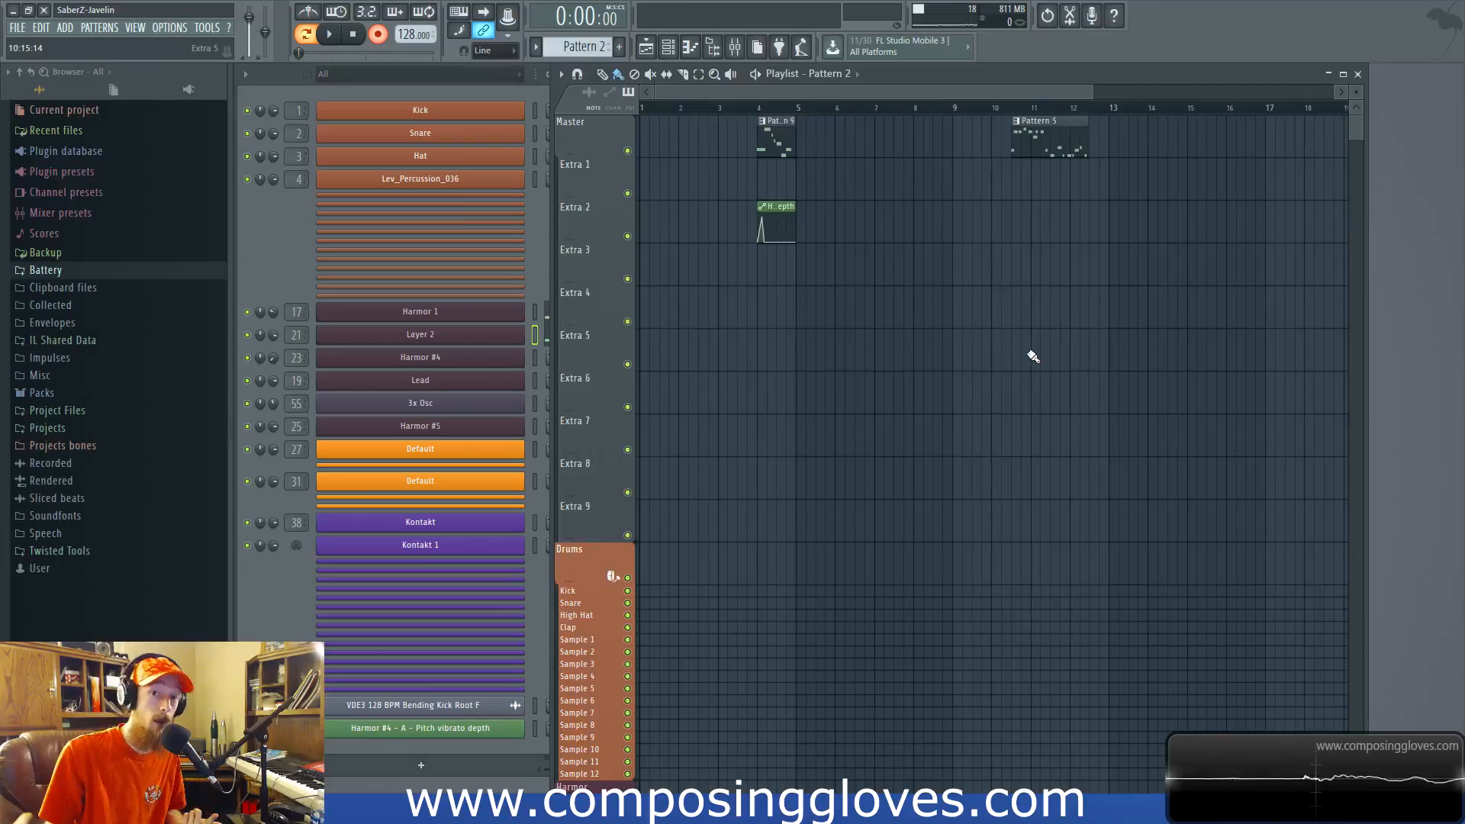